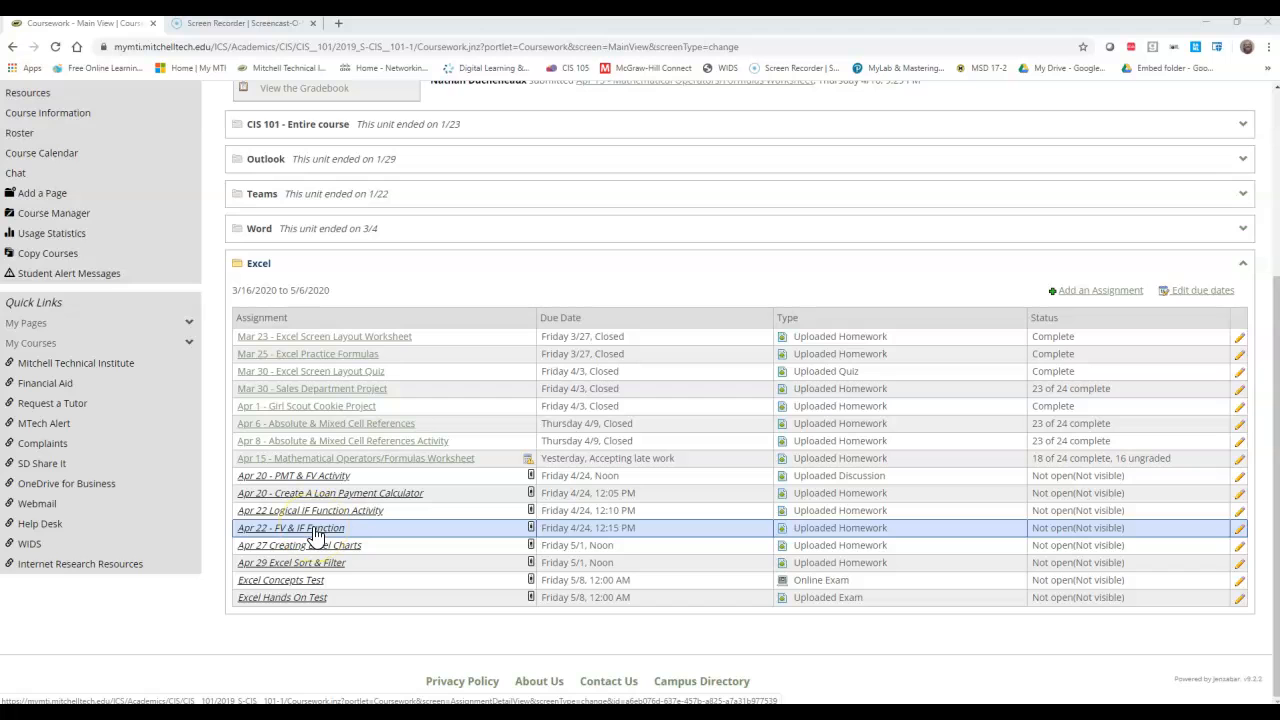
Step: Switch to the Logical IF Formulas PDF in Acrobat Reader and read through the instructions for Activities 5a, 5b and 5c
left_click(313, 534)
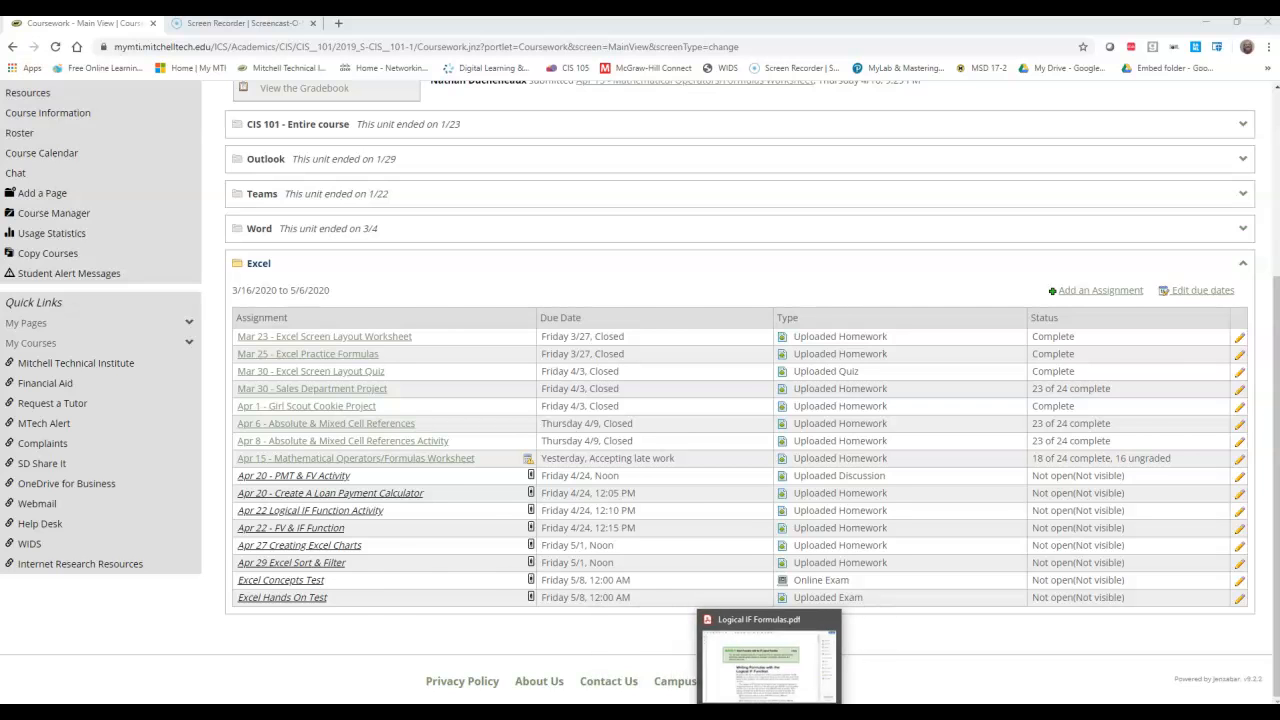
left_click(768, 655)
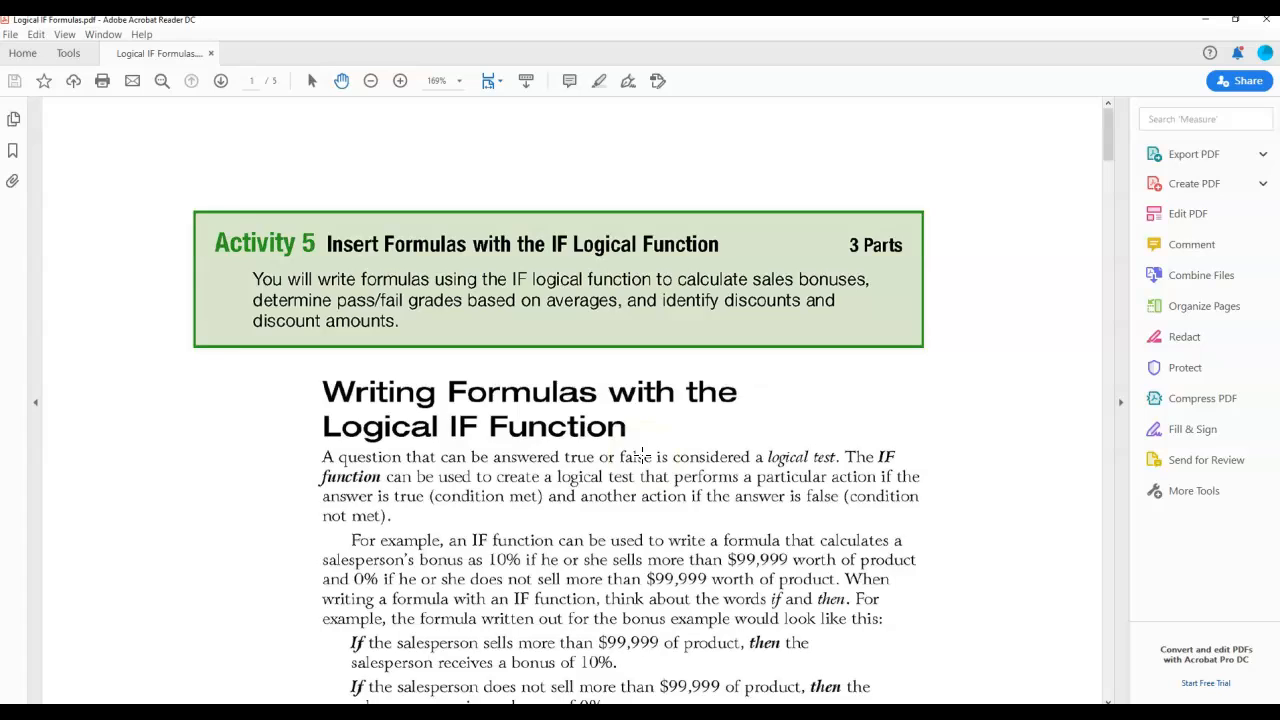
scroll(641, 455, "down", 5)
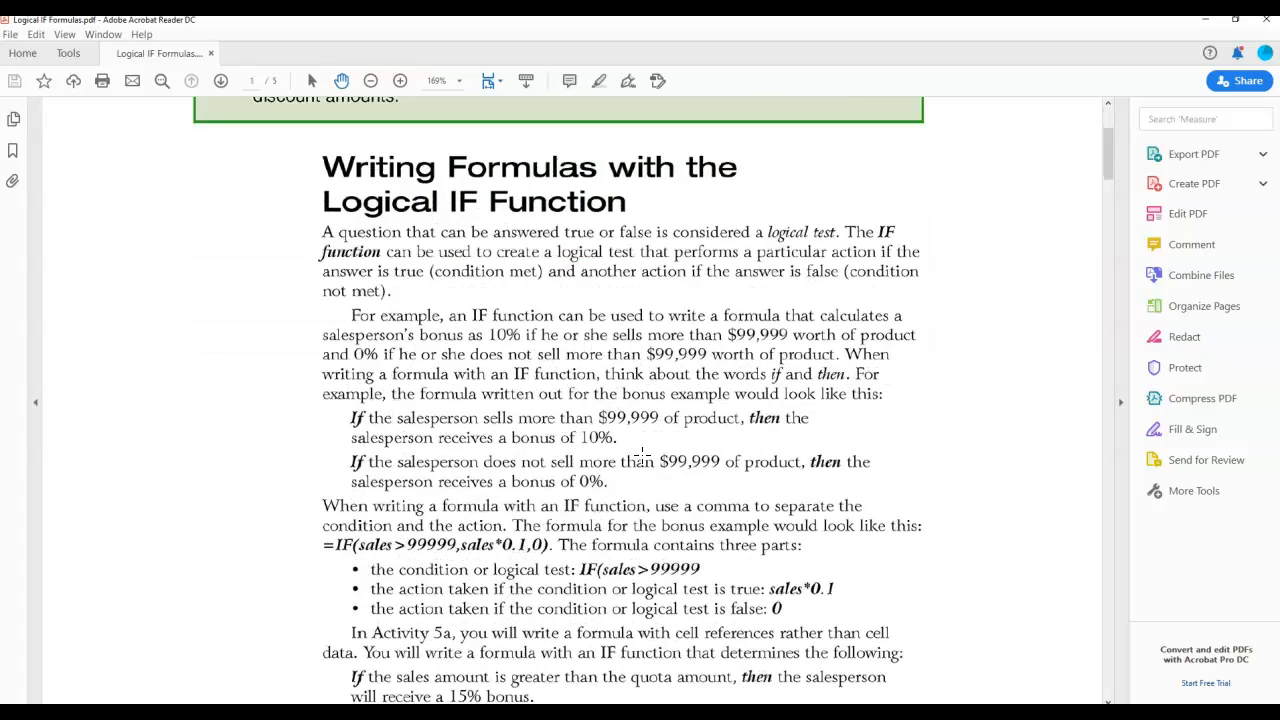
scroll(641, 455, "down", 3)
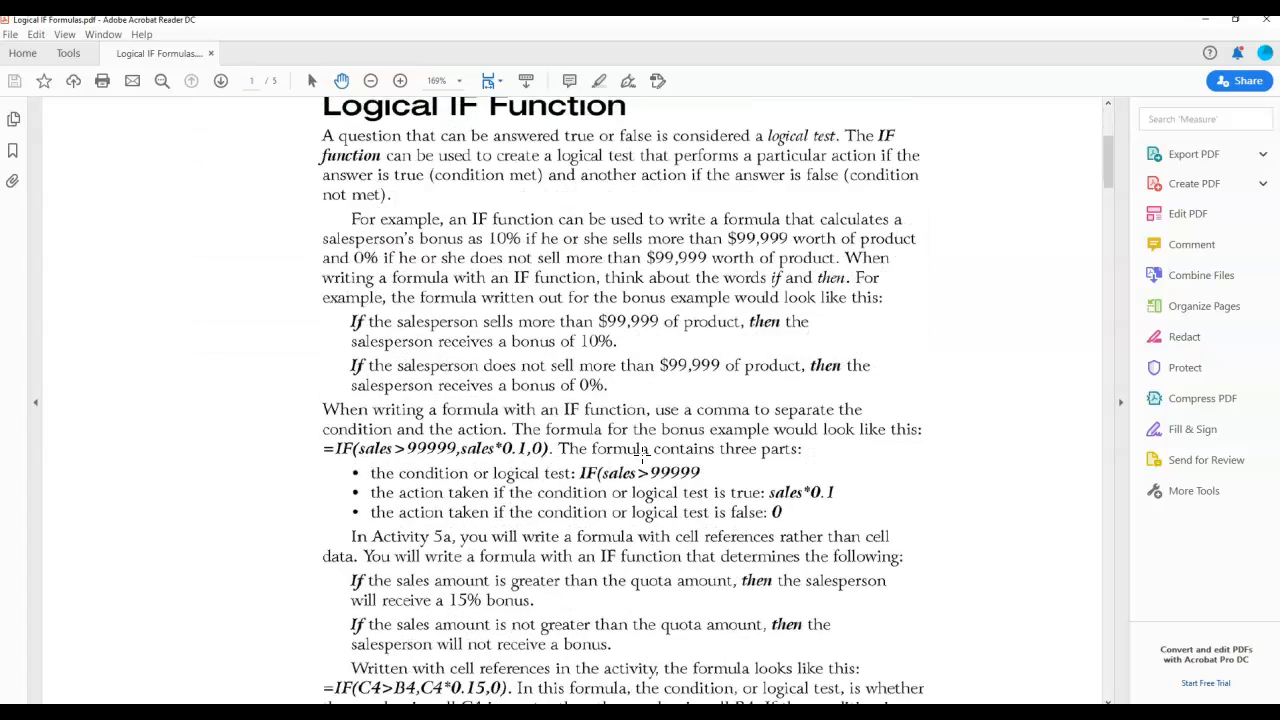
scroll(641, 455, "down", 3)
scroll(641, 455, "down", 15)
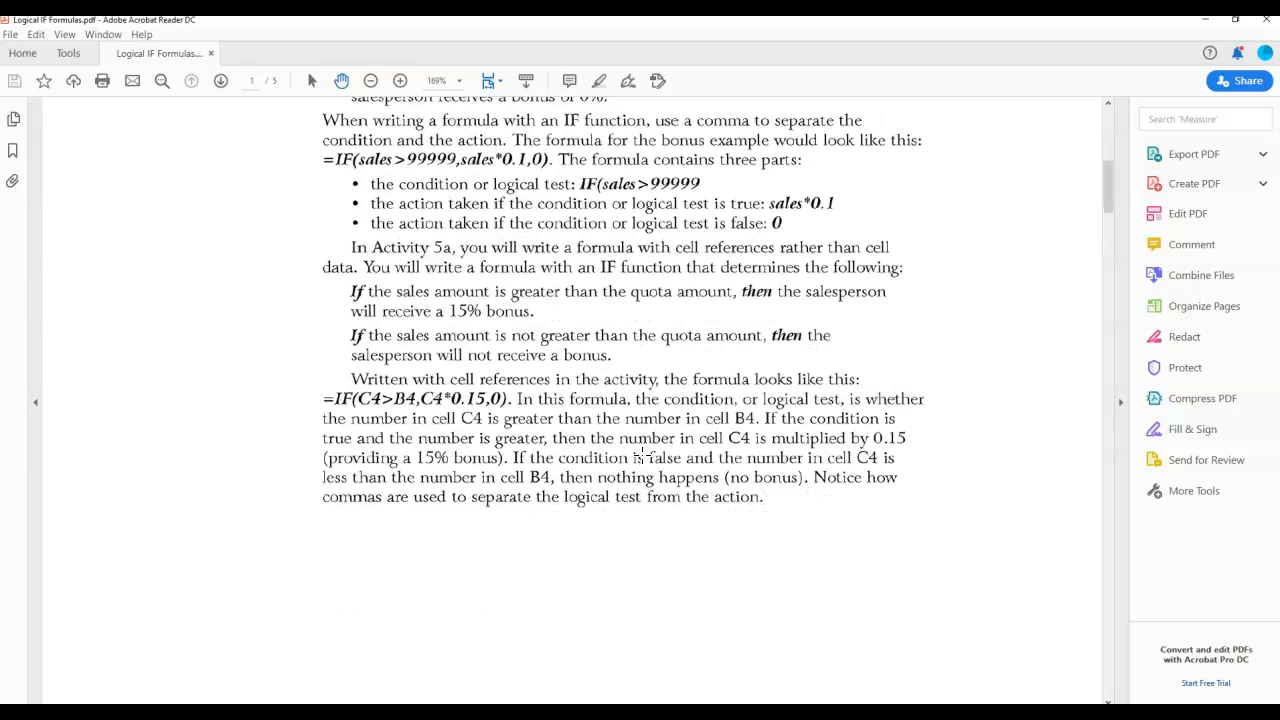
scroll(641, 455, "down", 6)
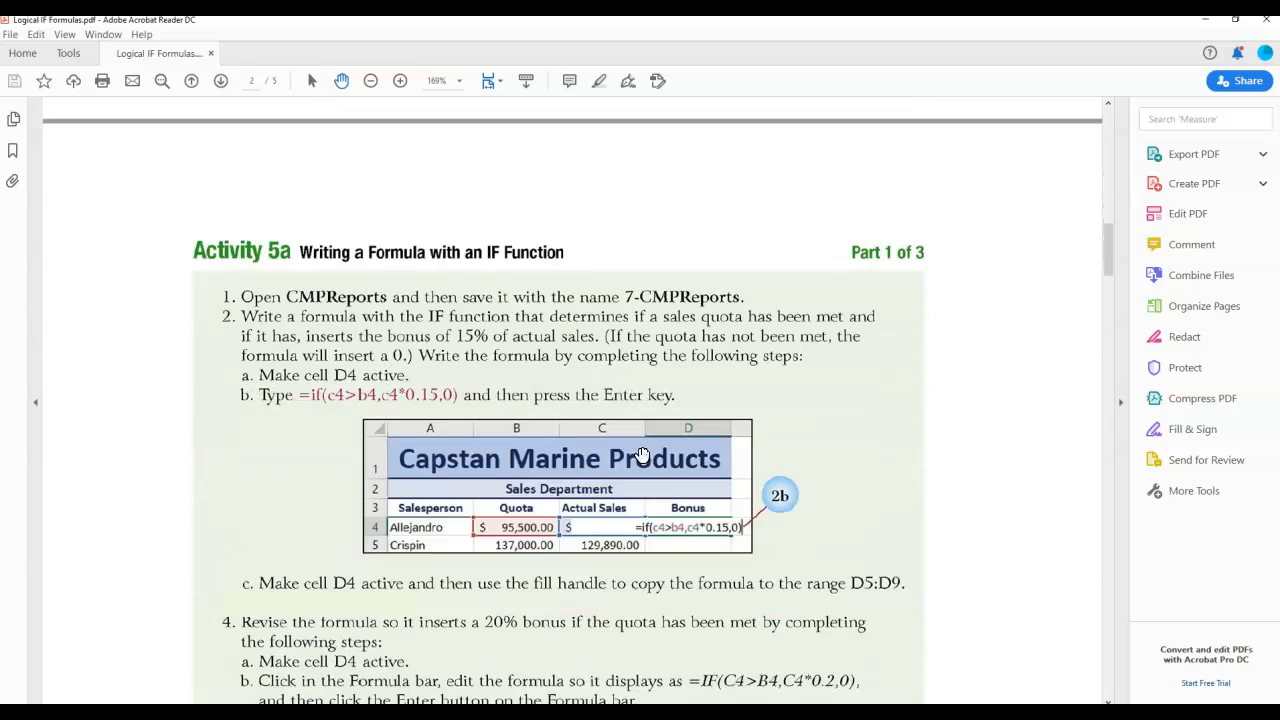
scroll(641, 455, "down", 4)
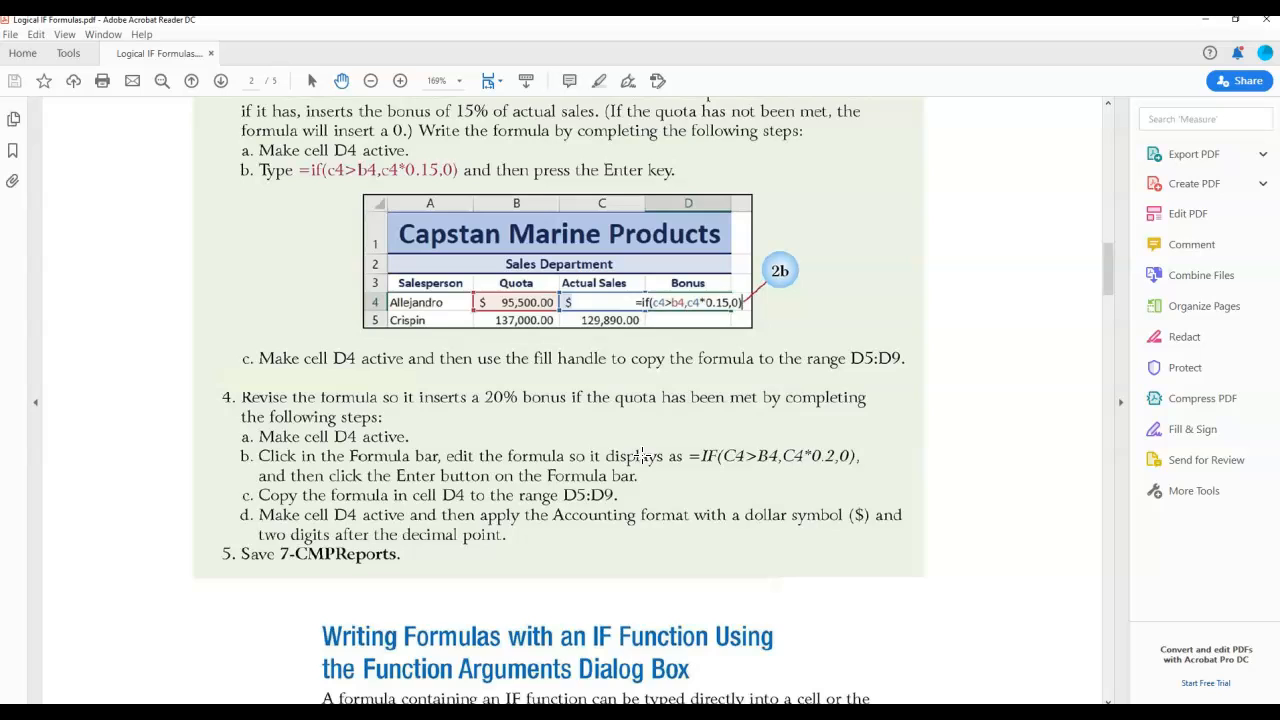
scroll(641, 455, "down", 1)
scroll(421, 427, "down", 20)
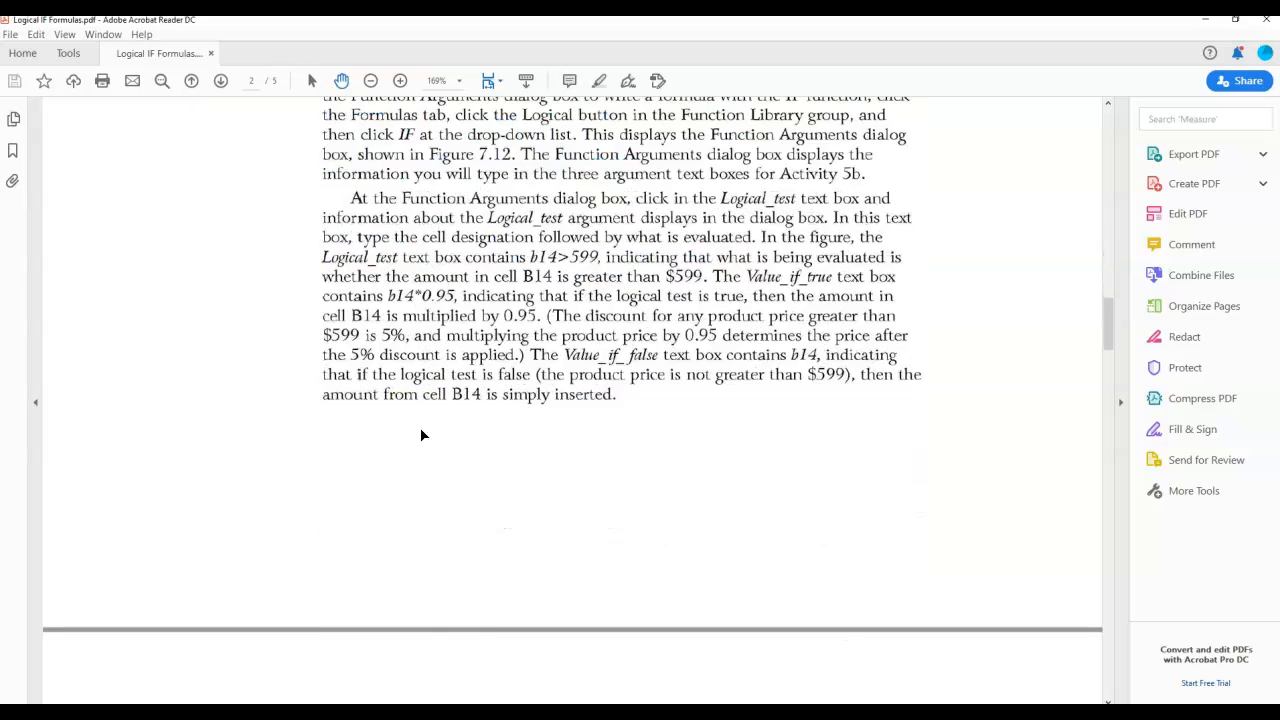
scroll(421, 427, "down", 17)
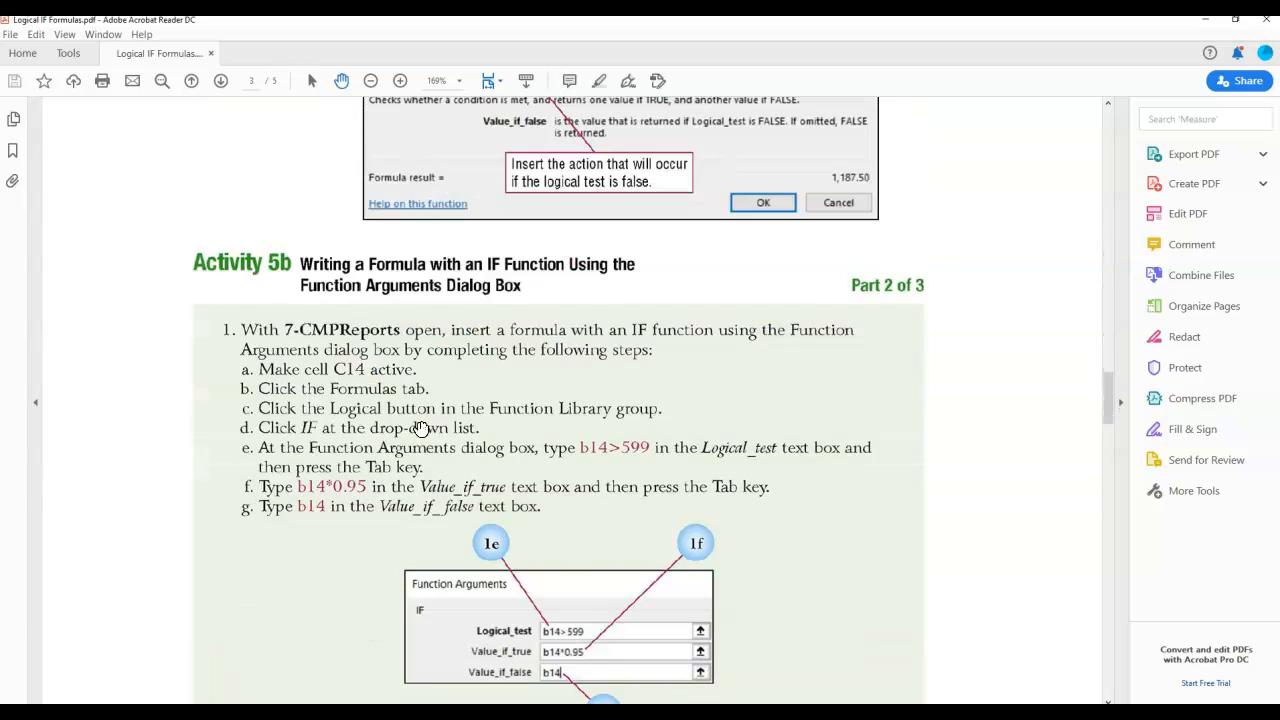
scroll(421, 428, "down", 18)
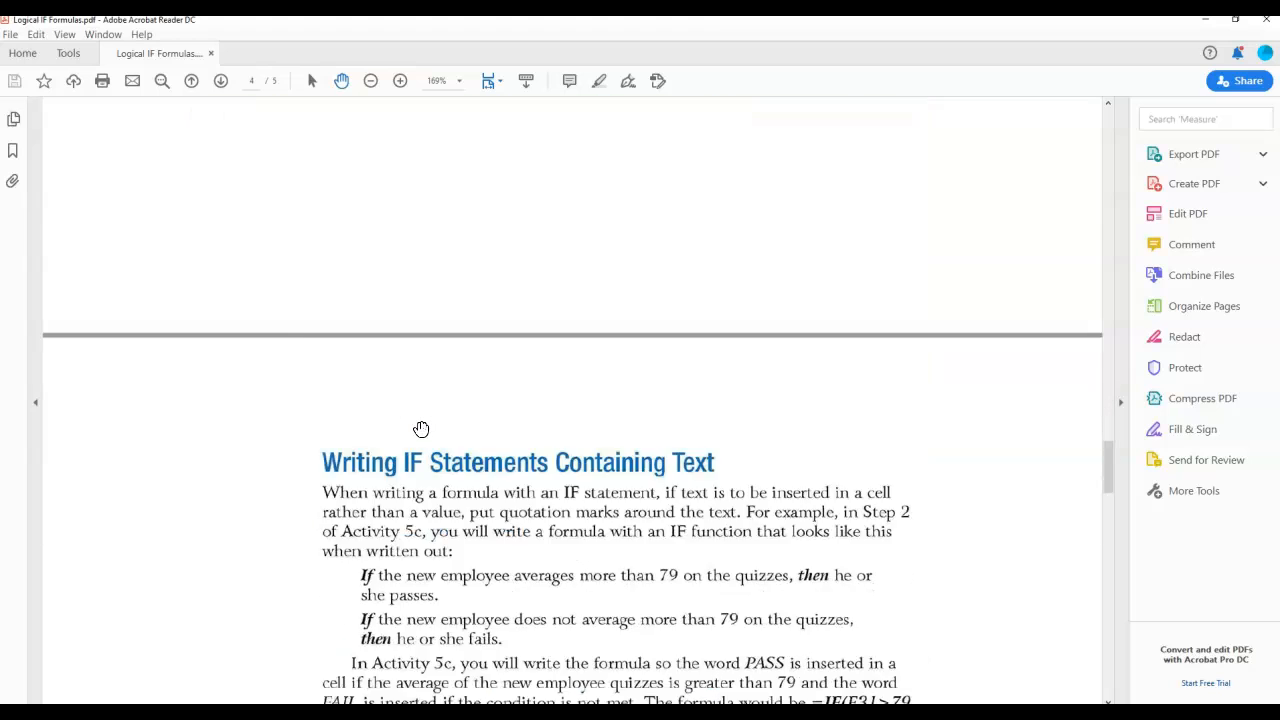
scroll(421, 428, "down", 10)
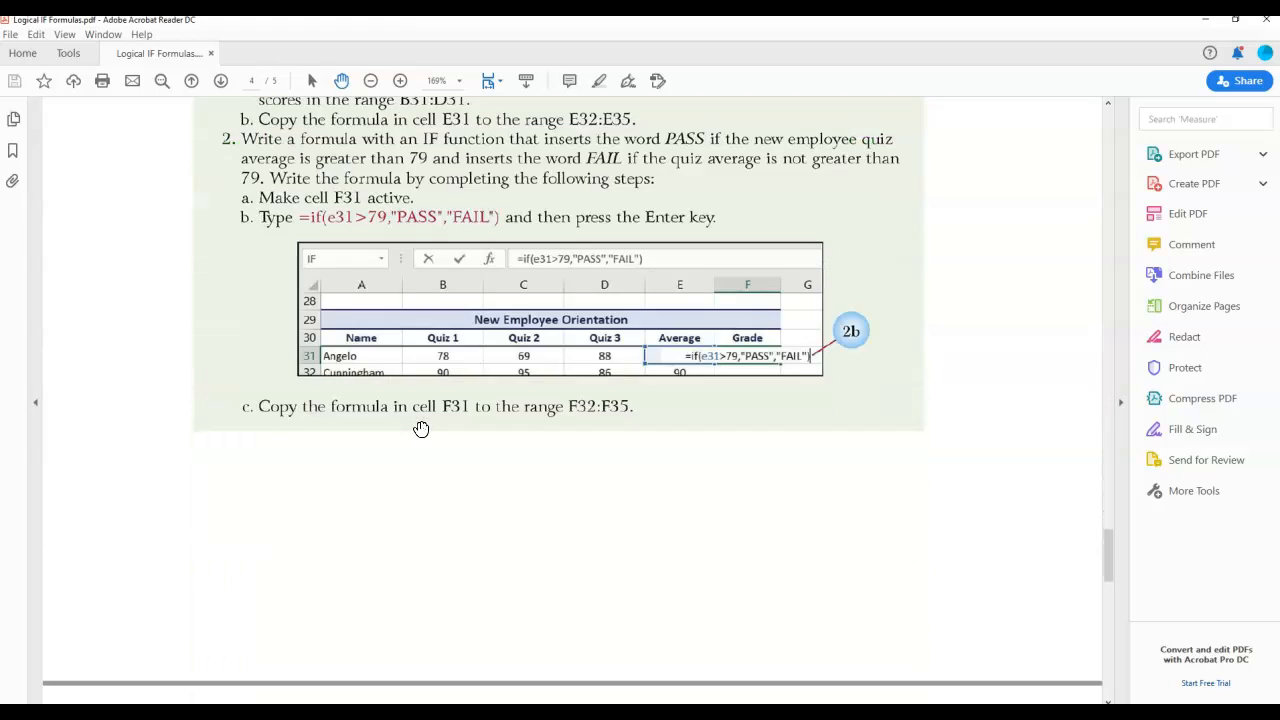
scroll(421, 429, "down", 3)
scroll(421, 429, "down", 3)
left_click(446, 503)
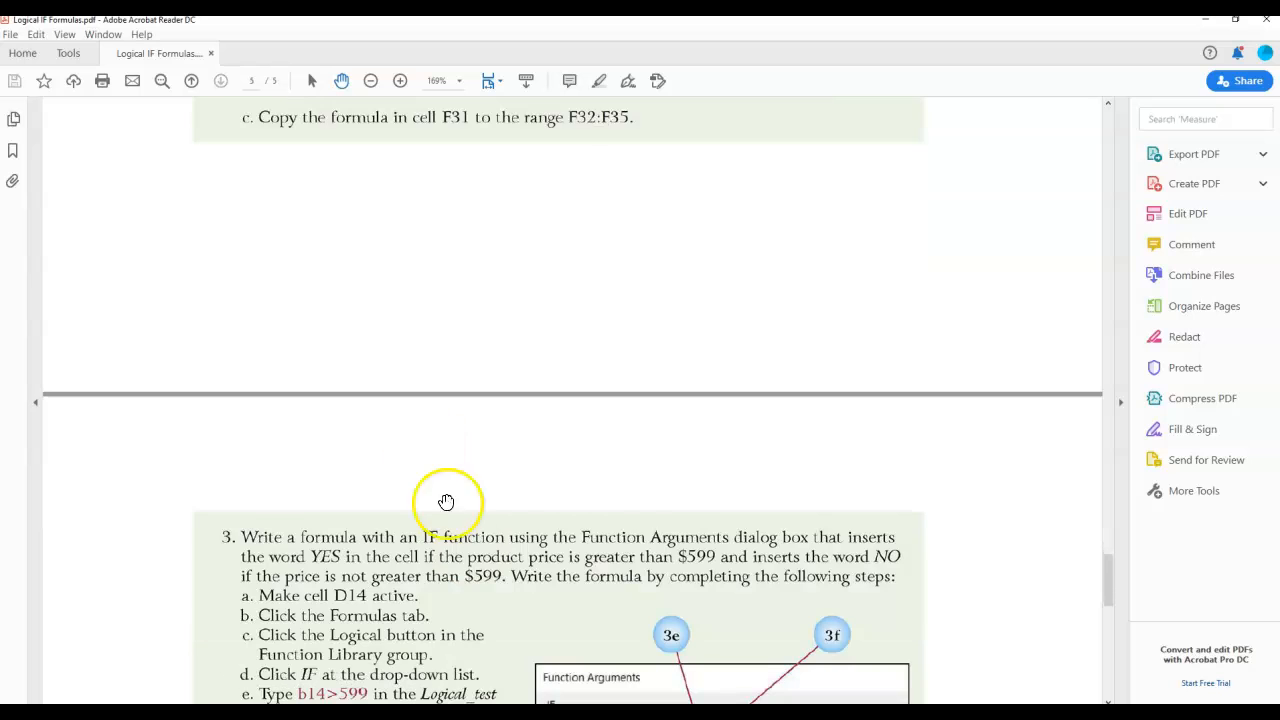
Step: Switch to the CMPReports workbook in Excel and look through the Activity 5a, 5b and 5c sheets, ending on Sheet1
mouse_move(737, 703)
left_click(708, 688)
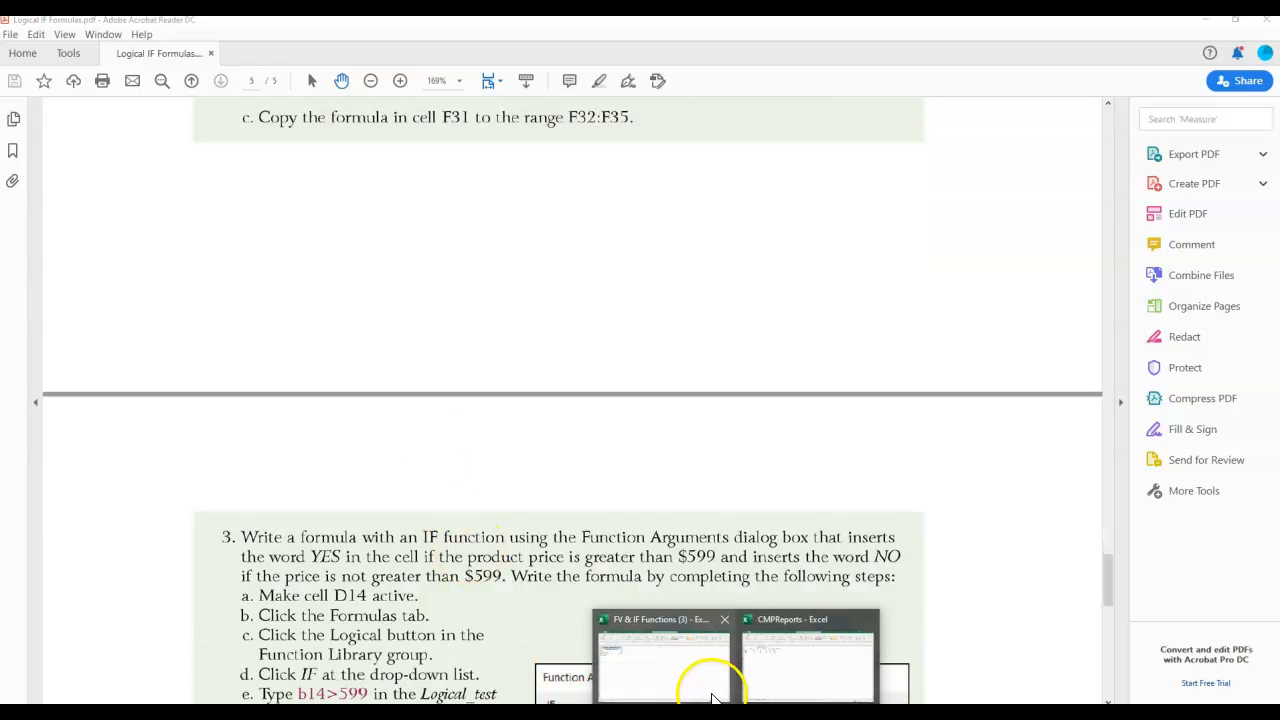
left_click(768, 677)
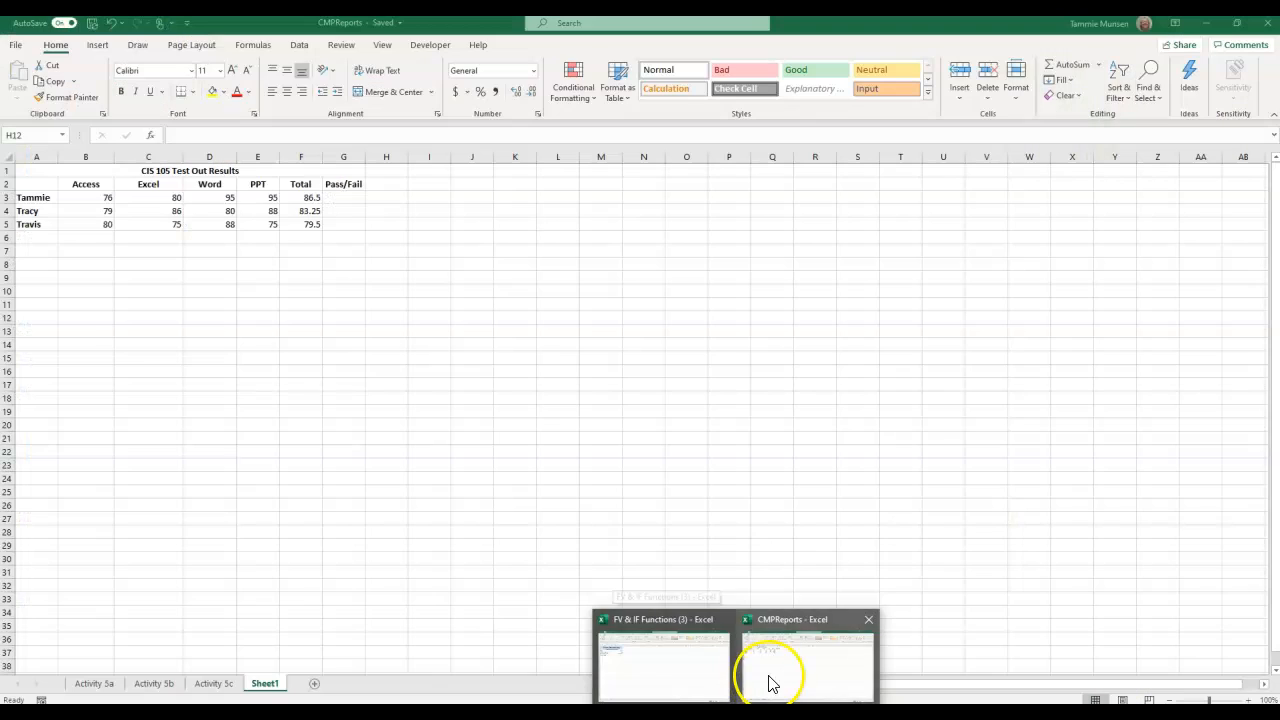
left_click(100, 686)
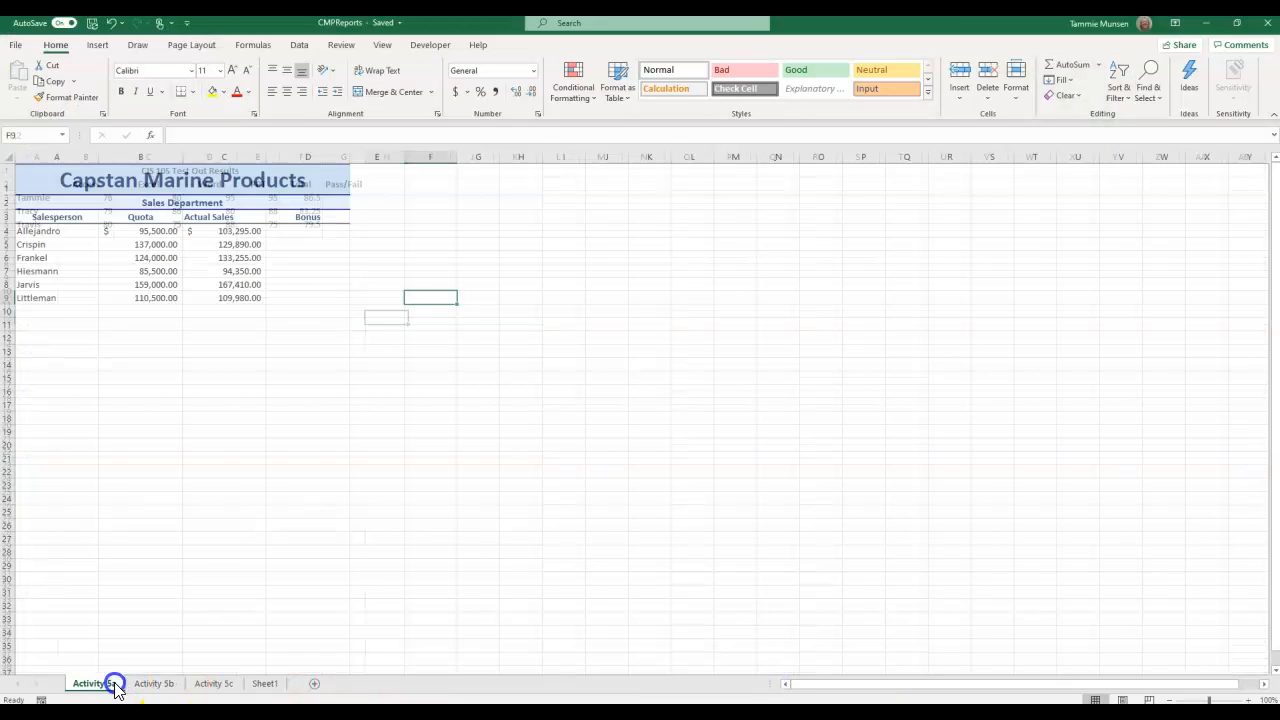
left_click(150, 684)
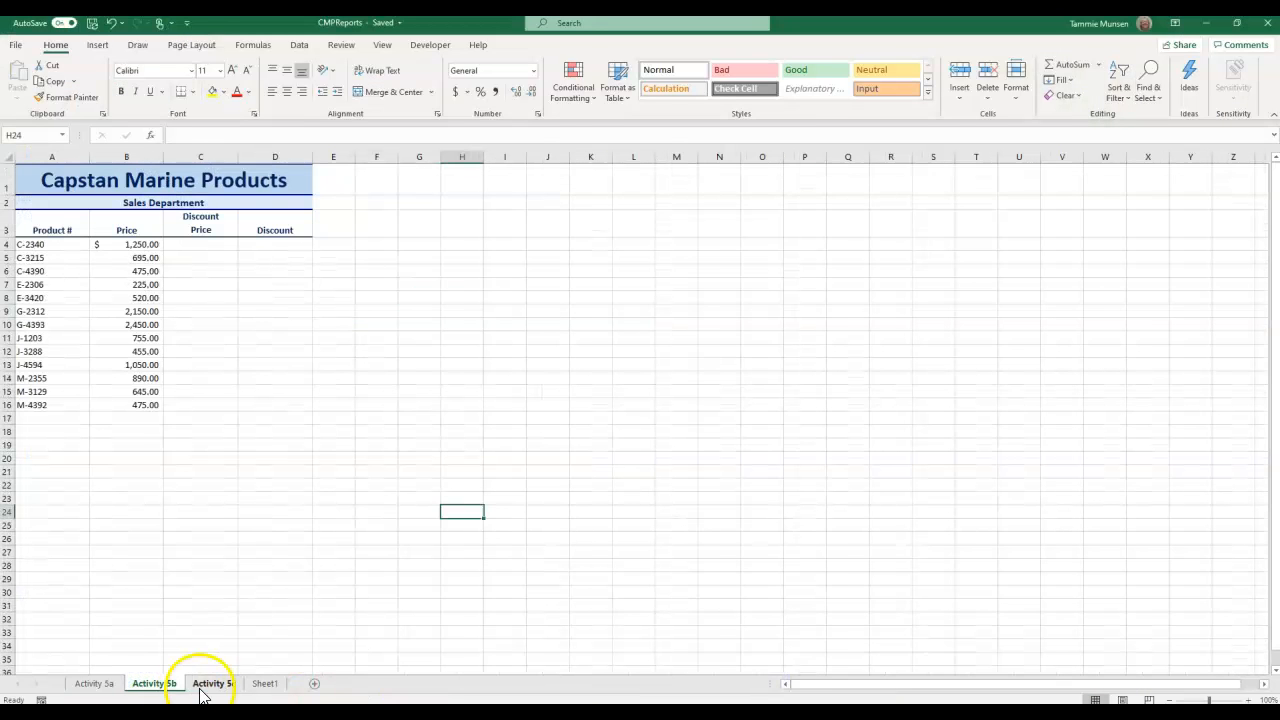
left_click(212, 684)
left_click(264, 685)
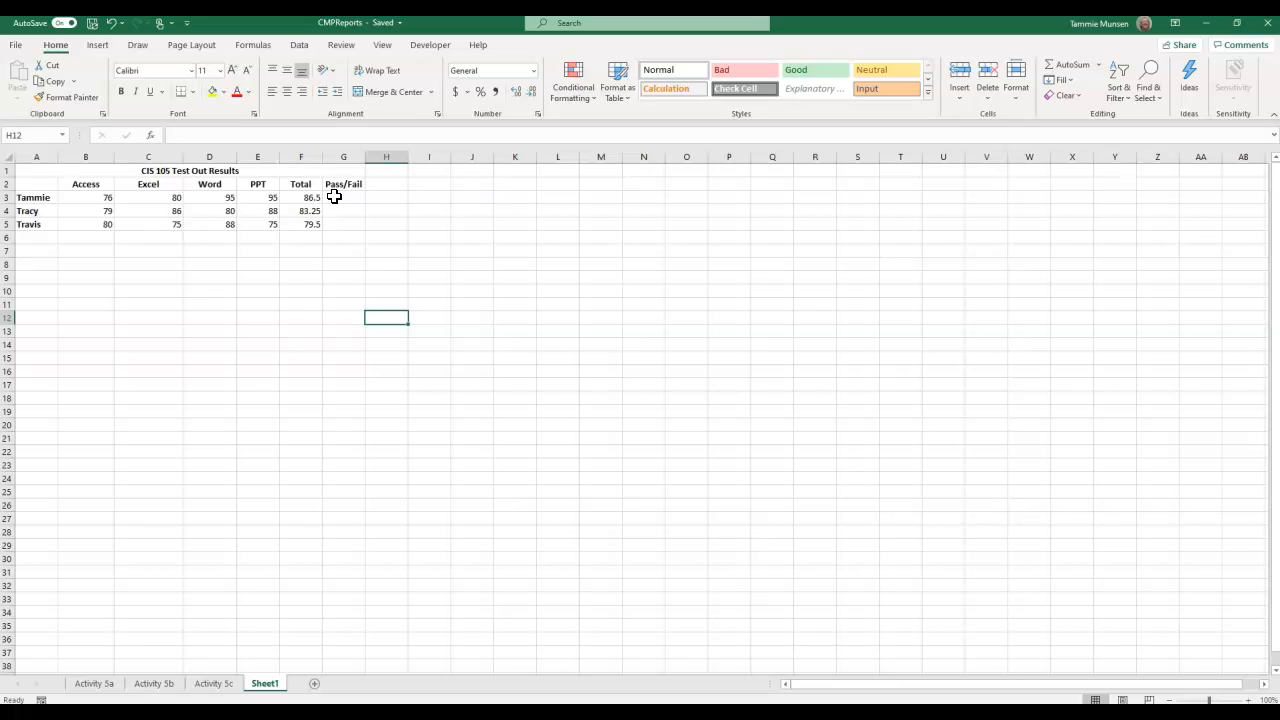
Step: Search for the IF function and insert it into cell G3, the first cell under Pass/Fail
left_click(334, 197)
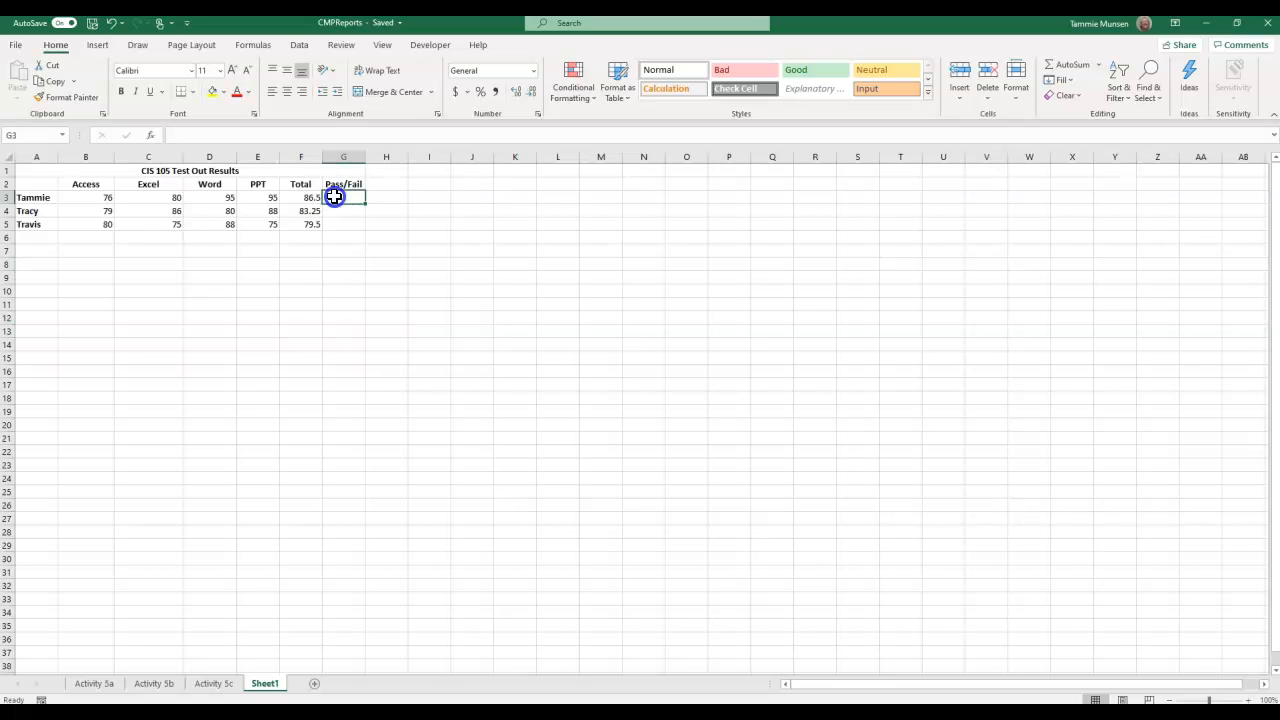
left_click(150, 135)
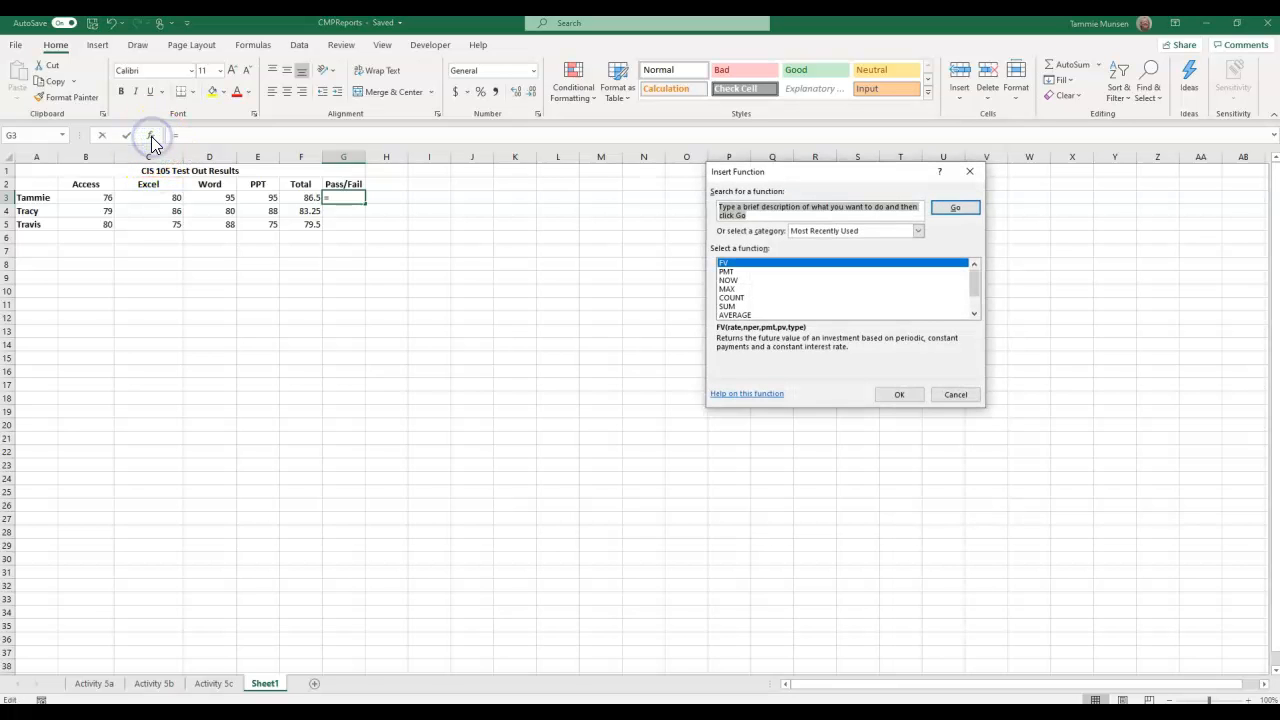
left_click(722, 207)
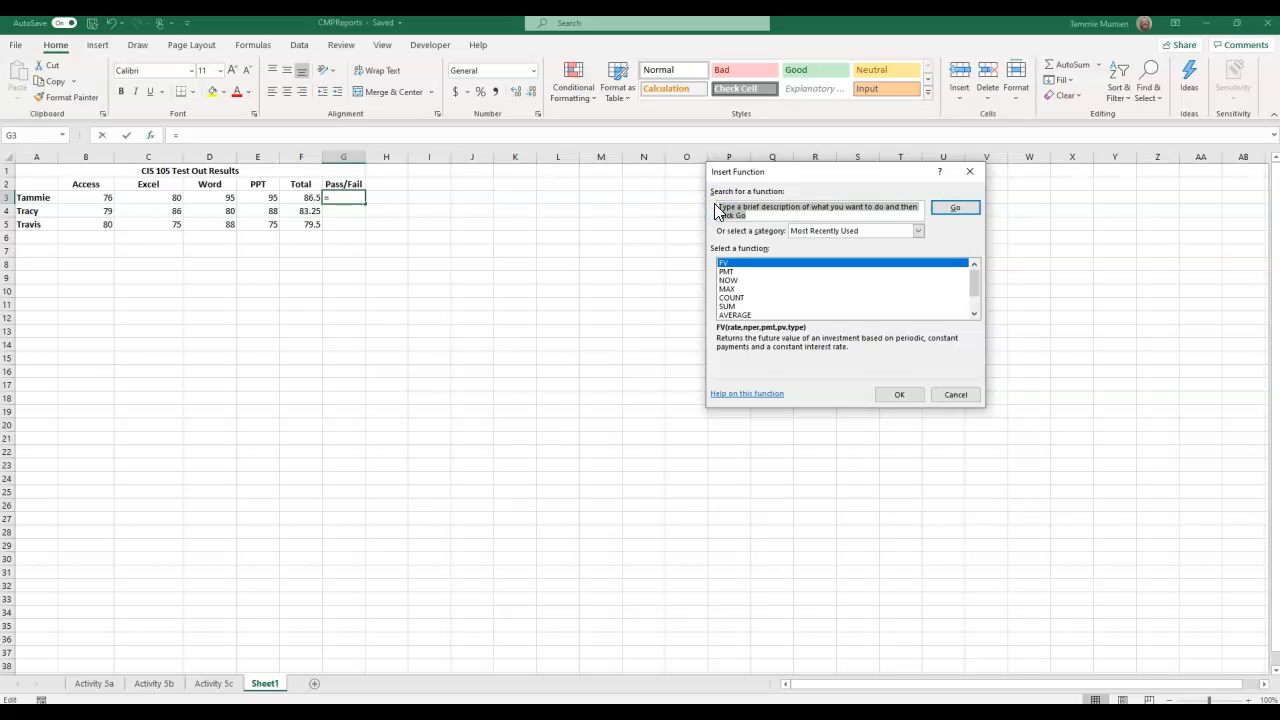
type("if")
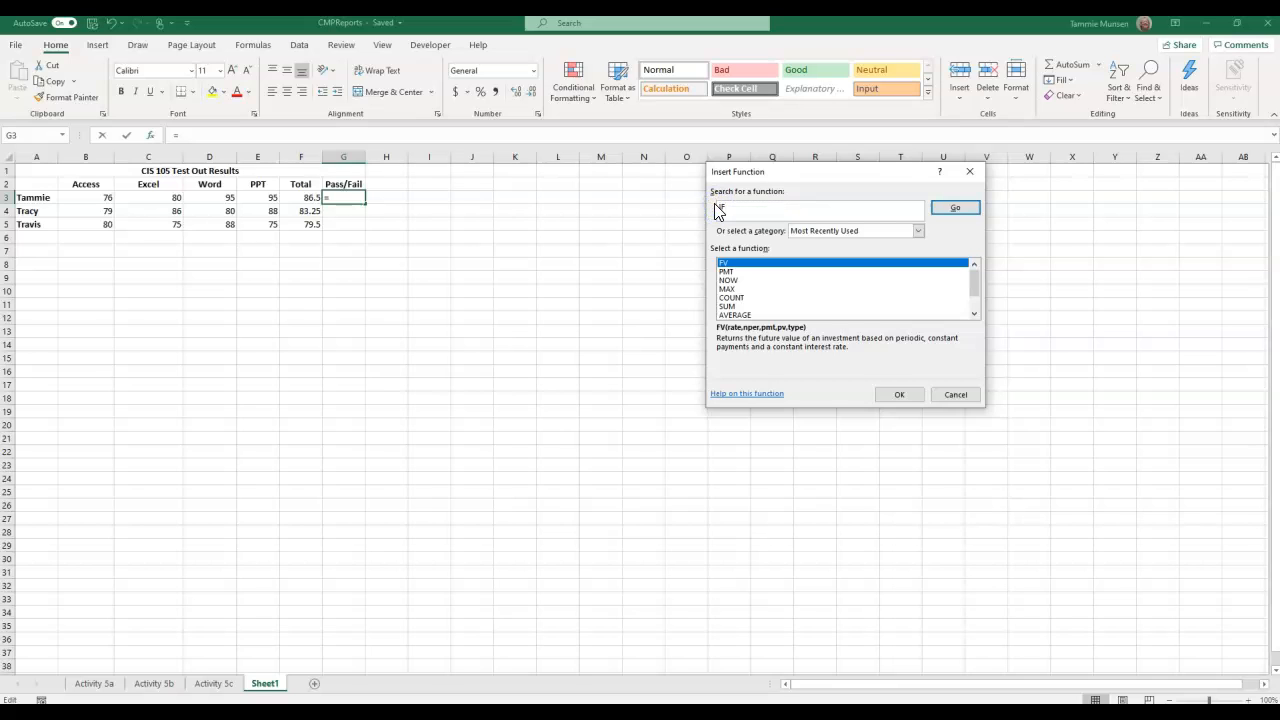
left_click(957, 210)
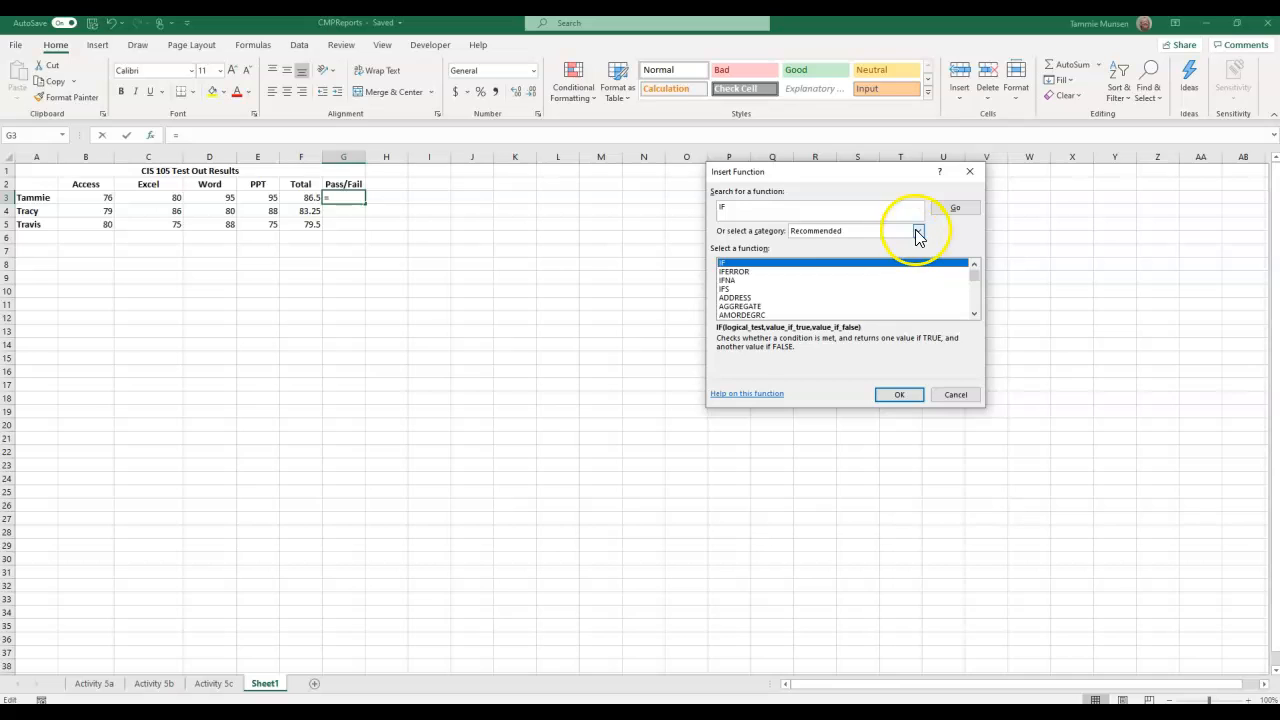
left_click(917, 230)
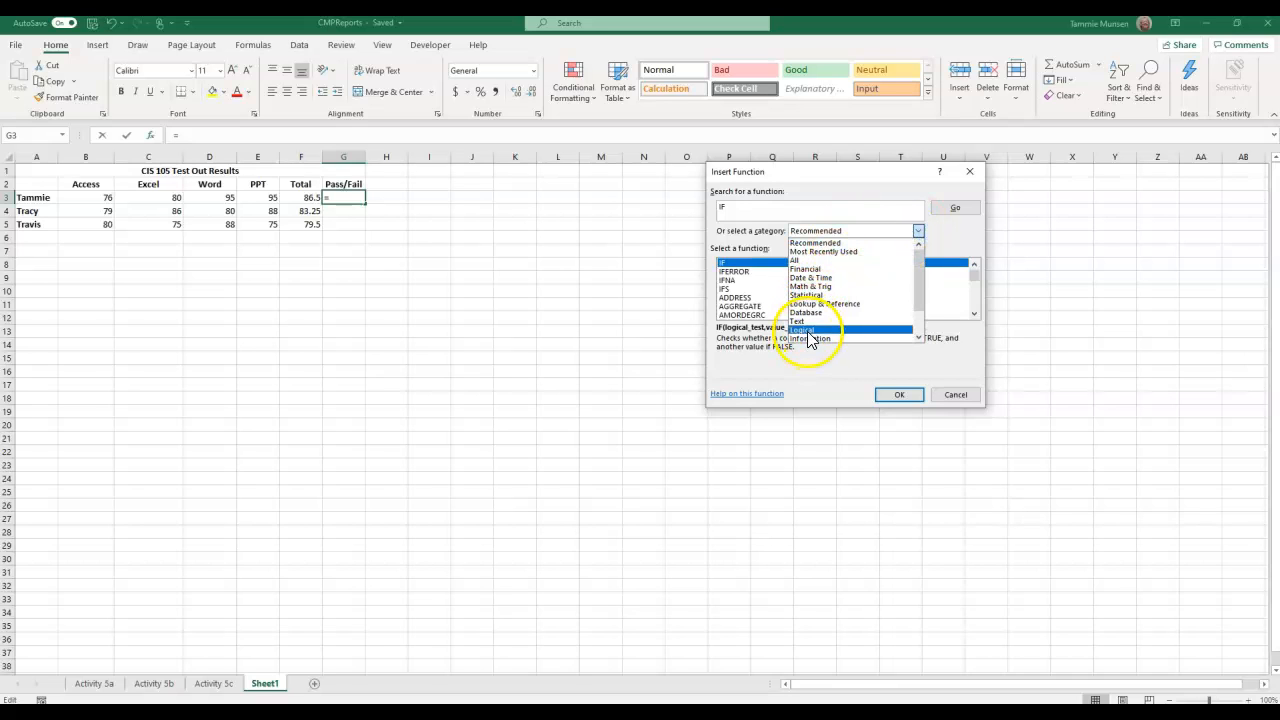
left_click(740, 207)
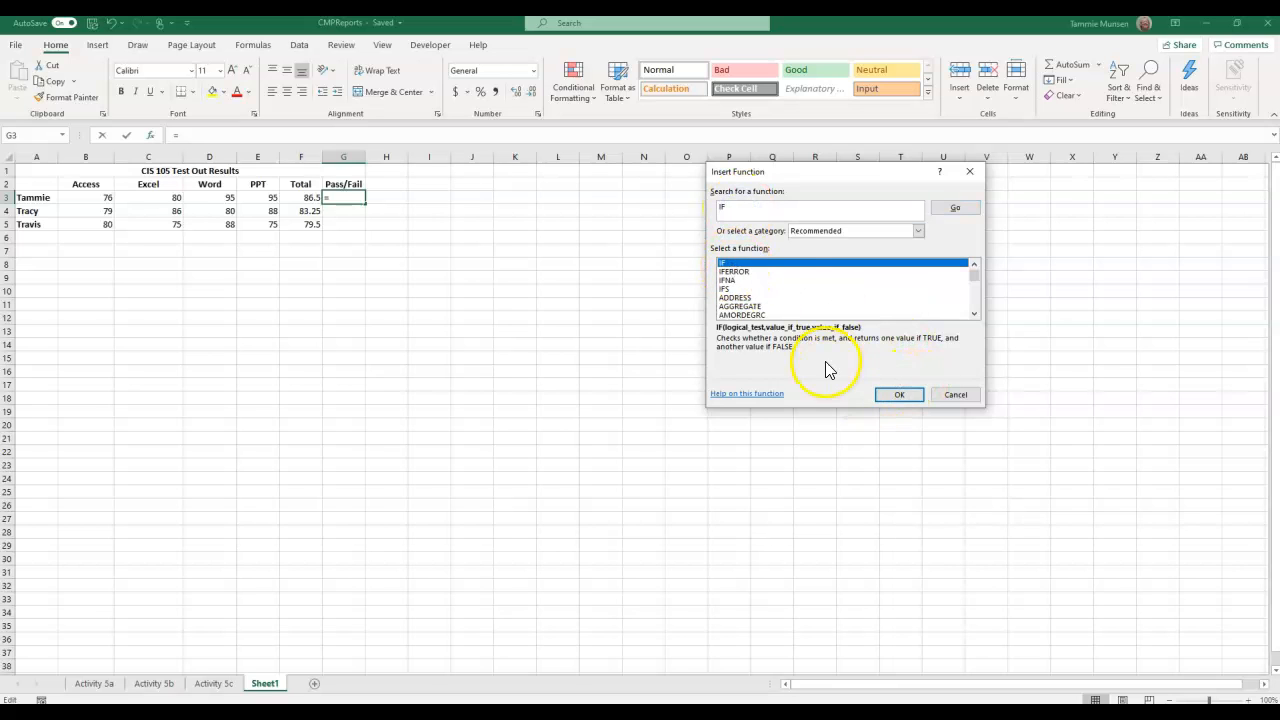
left_click(893, 395)
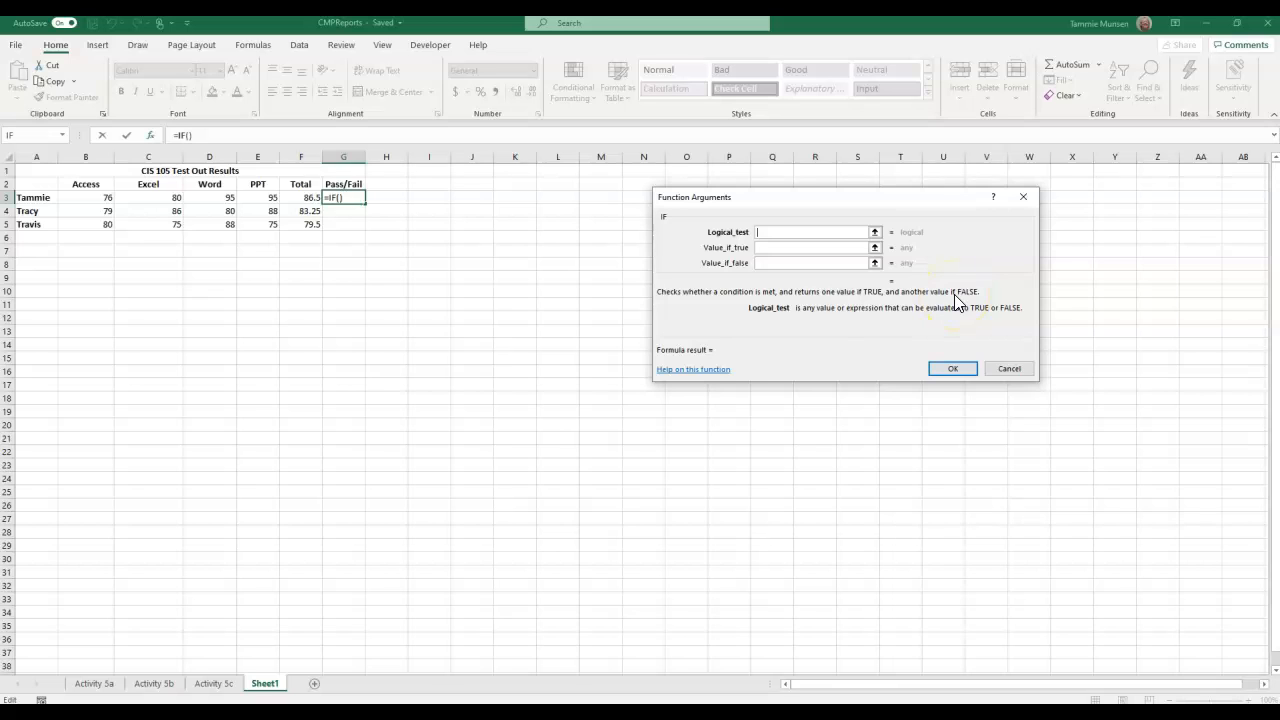
Step: Complete the IF function in G3 with logical test F3>80, value if true "P" and value if false "F"
left_click(762, 236)
type("F3>80")
left_click(766, 248)
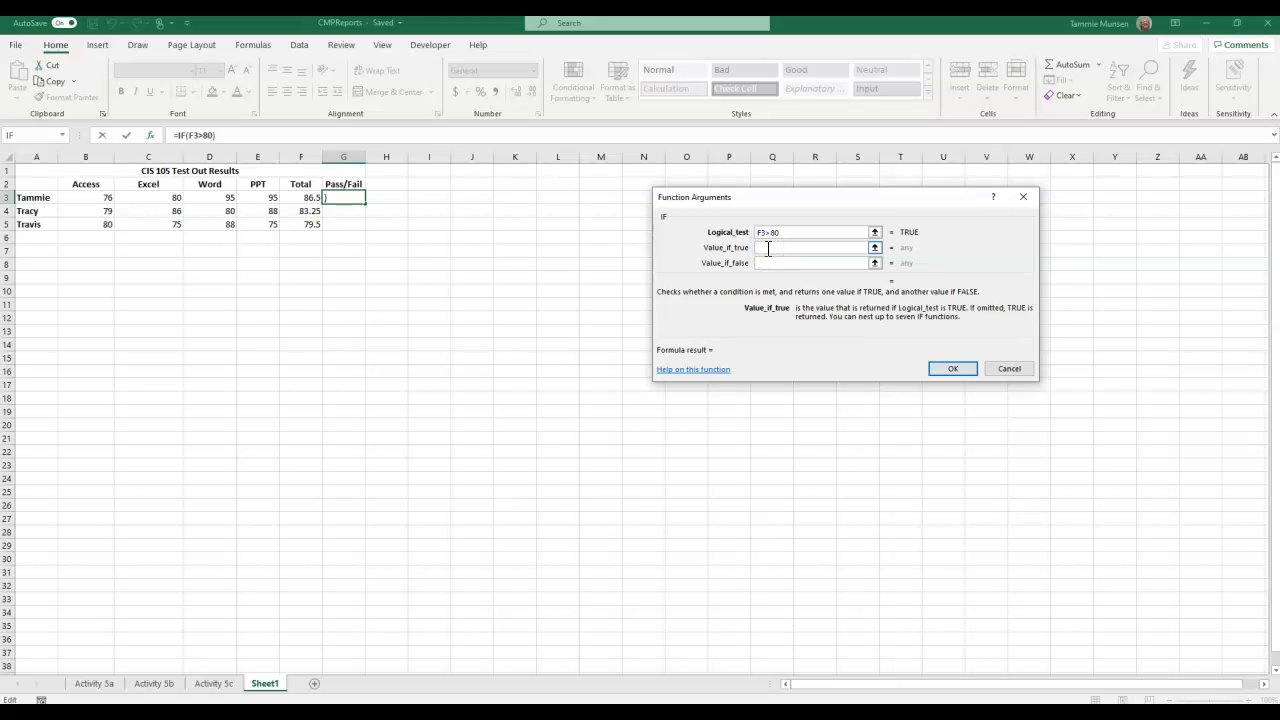
type("\"P\"")
left_click(766, 264)
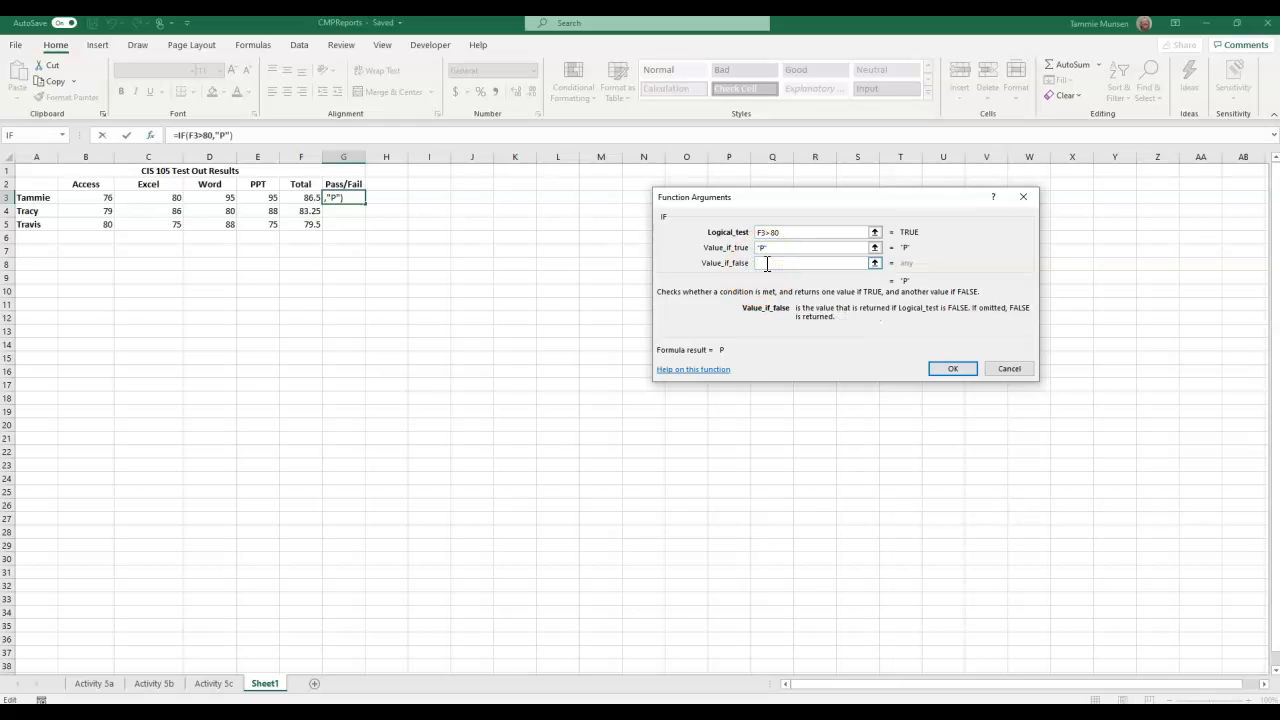
type("\"F\"")
left_click(766, 266)
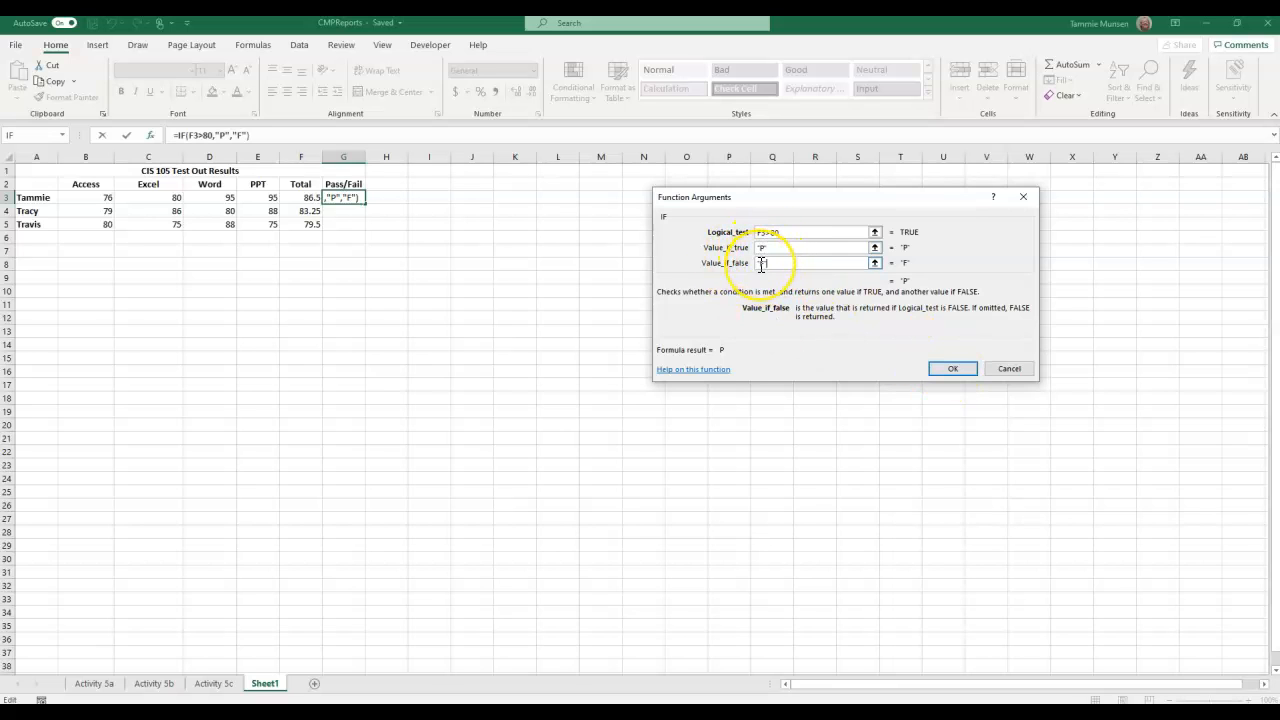
left_click(948, 369)
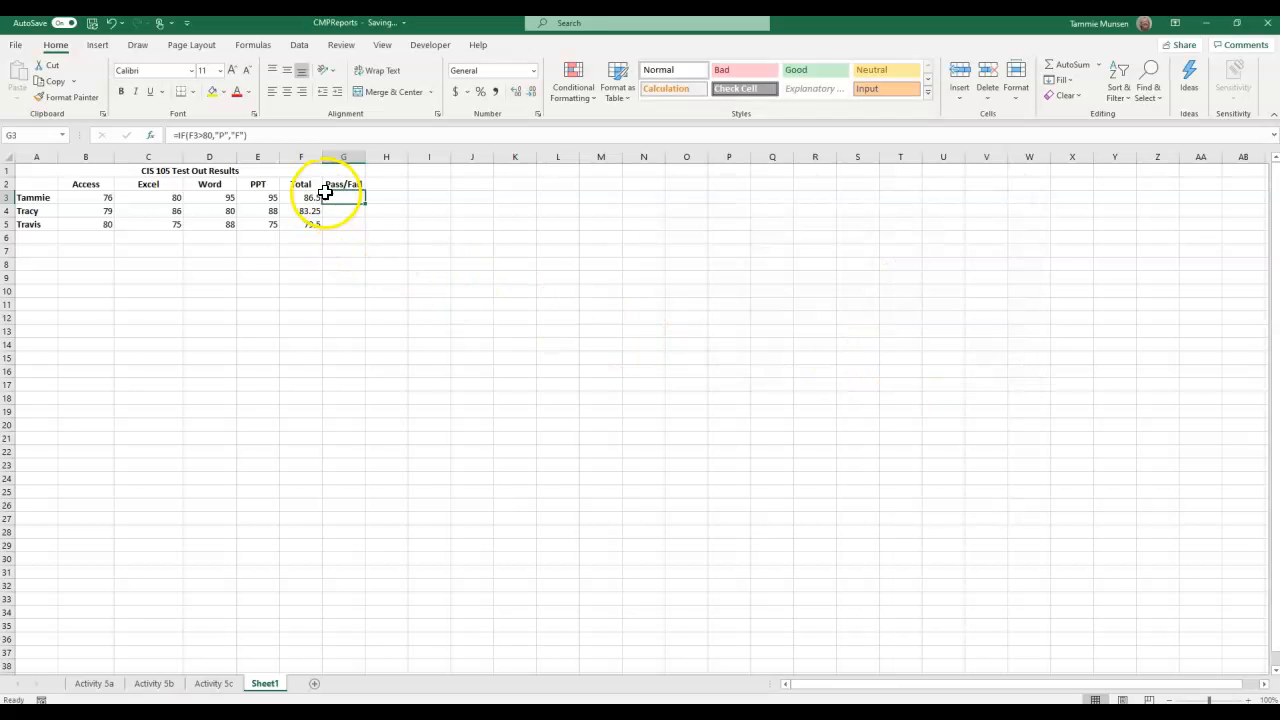
Step: Copy the IF formula from G3 down through G5 and check the copied formula in G4
left_click_drag(366, 204, 364, 230)
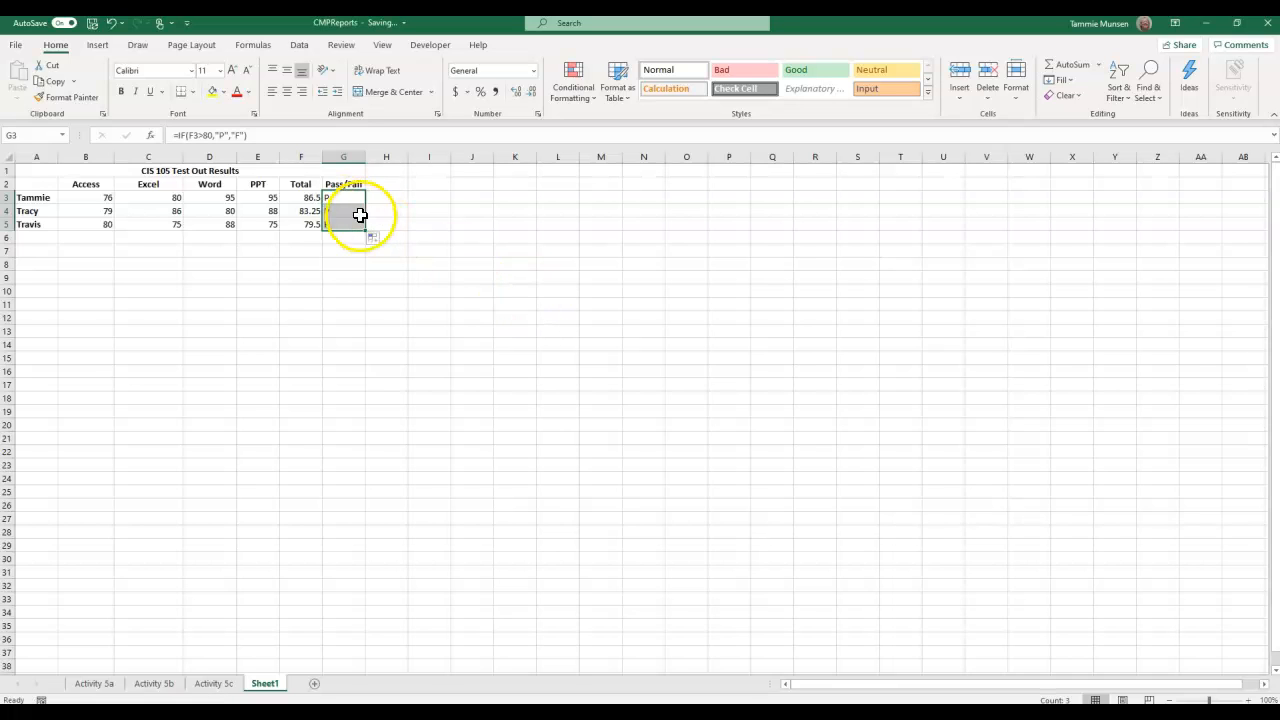
left_click(345, 212)
Step: Edit the IF formula in G5 to return "Pass" when true and "Fail" when false
left_click(344, 225)
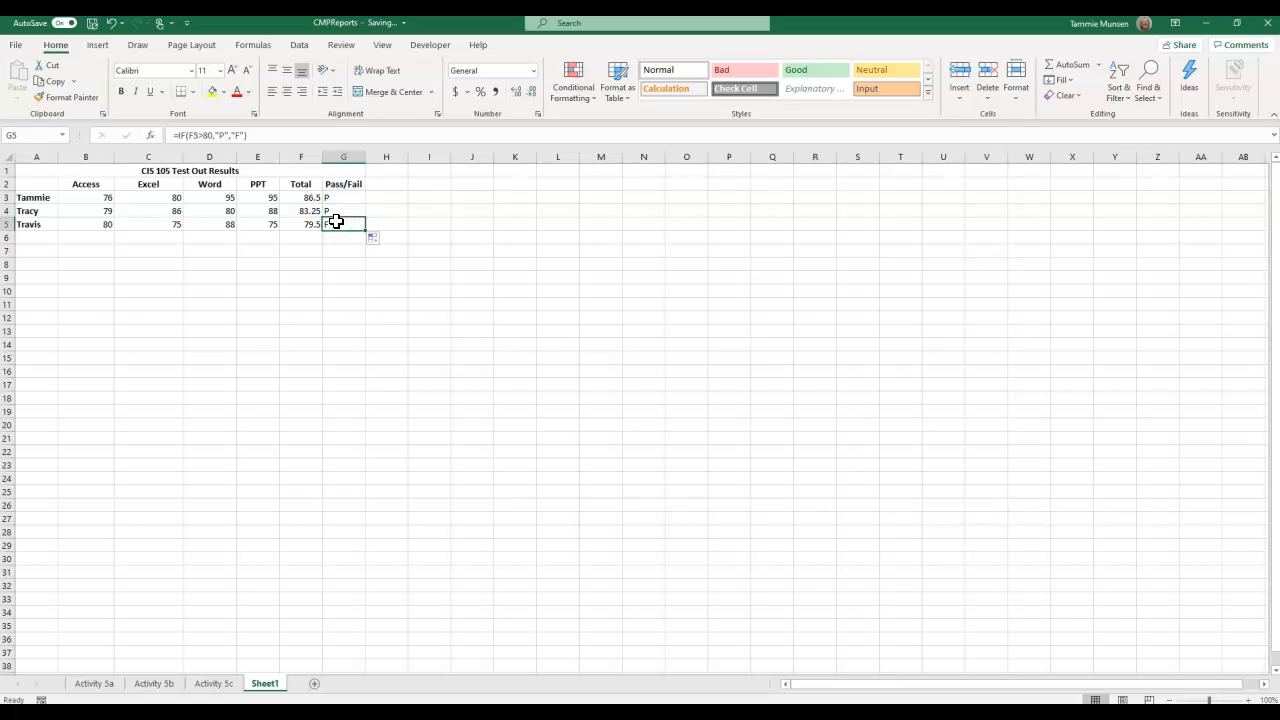
left_click(225, 135)
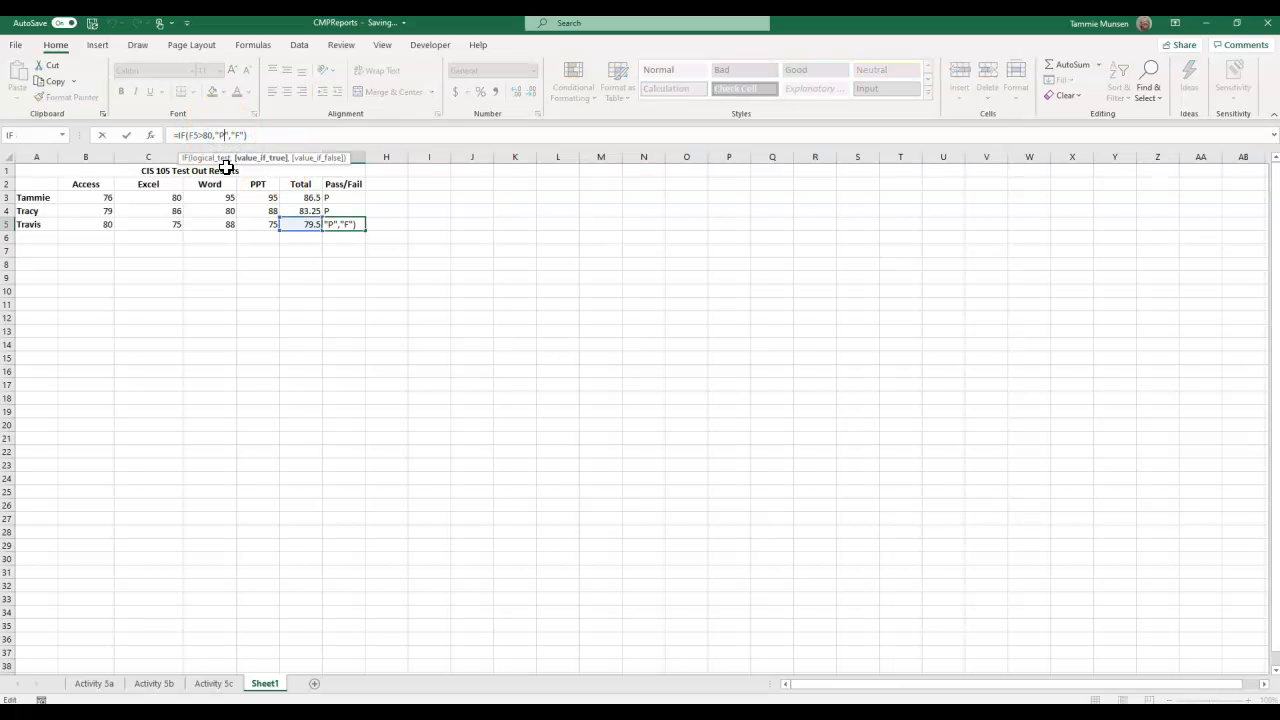
type("ass")
left_click(251, 136)
type("ail")
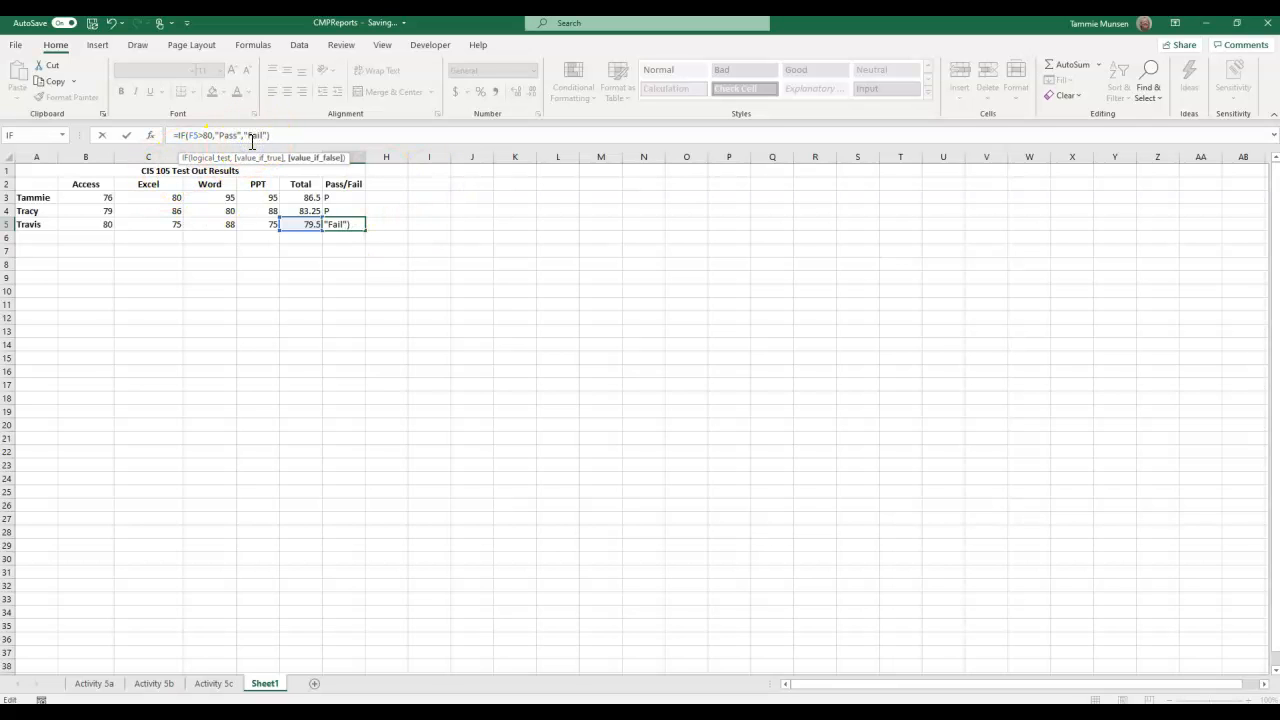
left_click(432, 268)
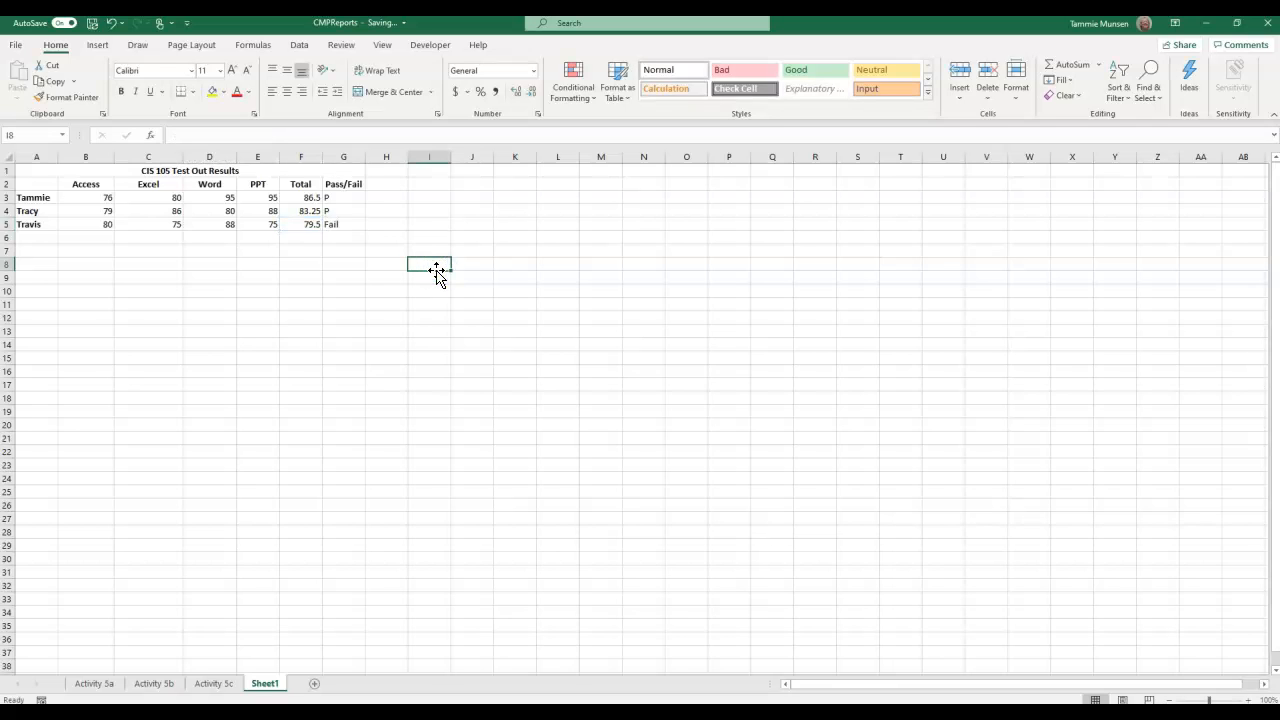
Step: Edit the IF formula in G3 to return "Pass" when true and "Fail" when false, and copy it down through G5
left_click(336, 198)
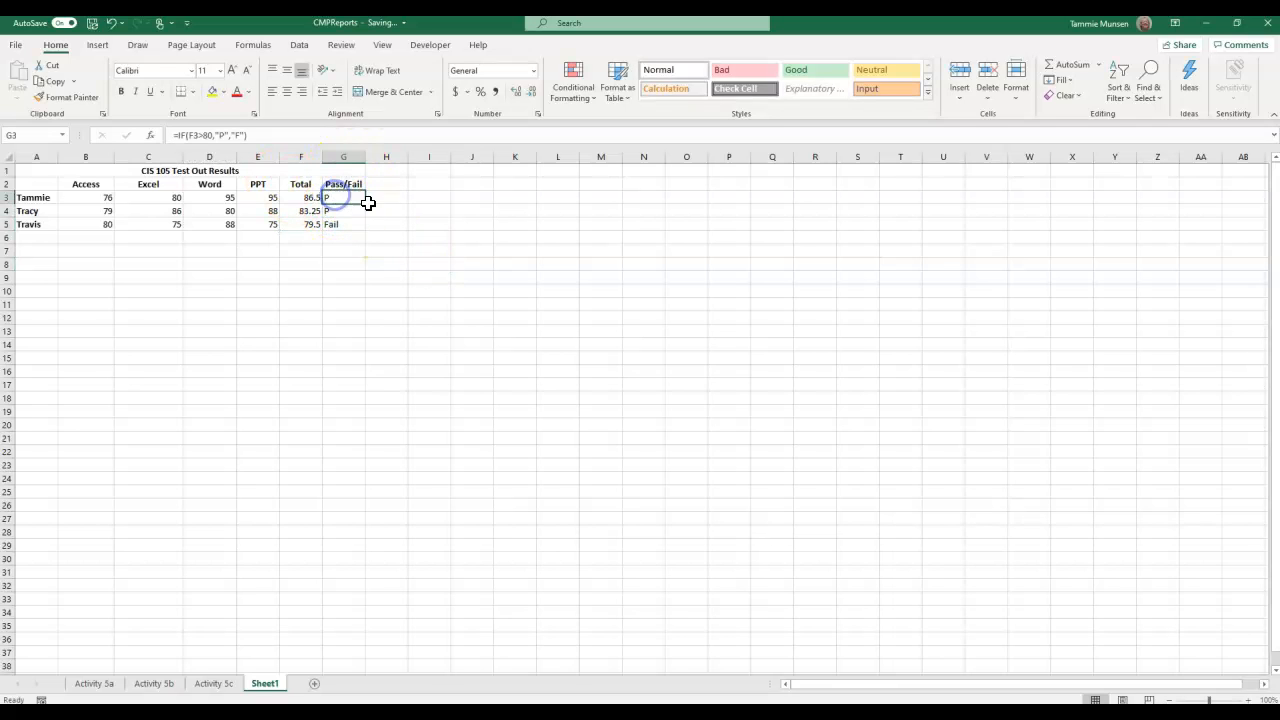
left_click(224, 135)
type("ass\",\"F")
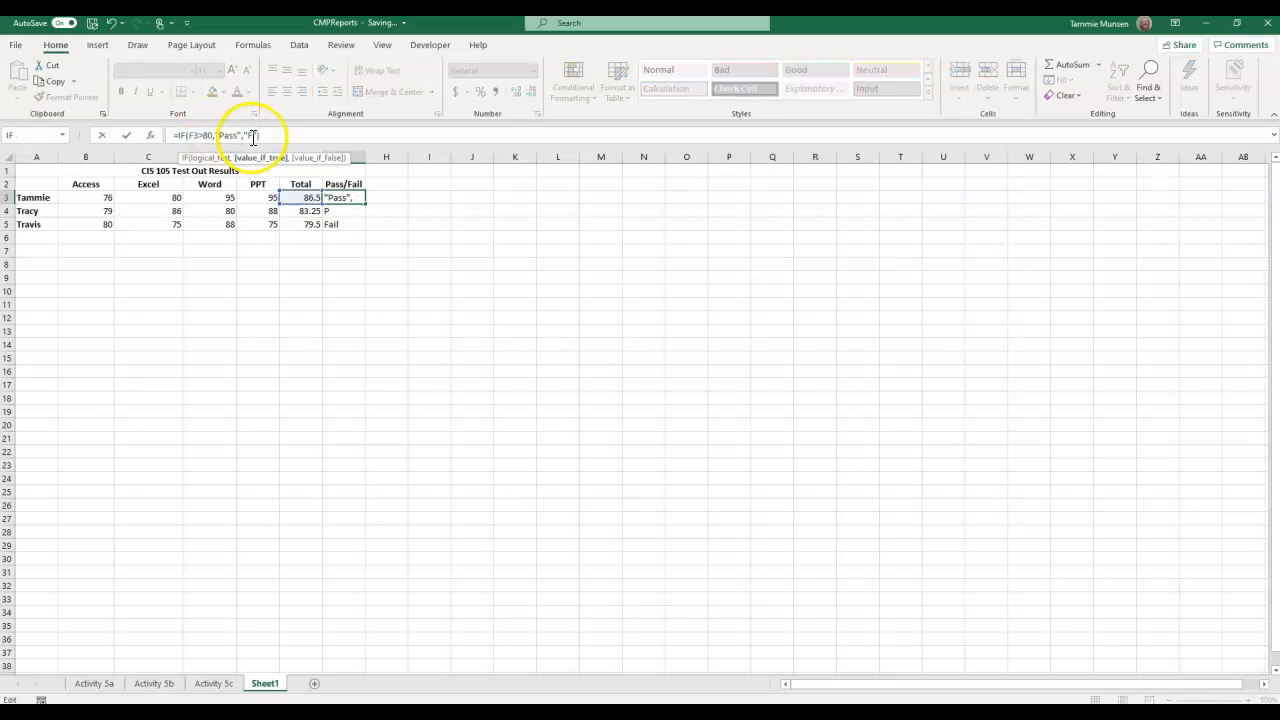
type("ail")
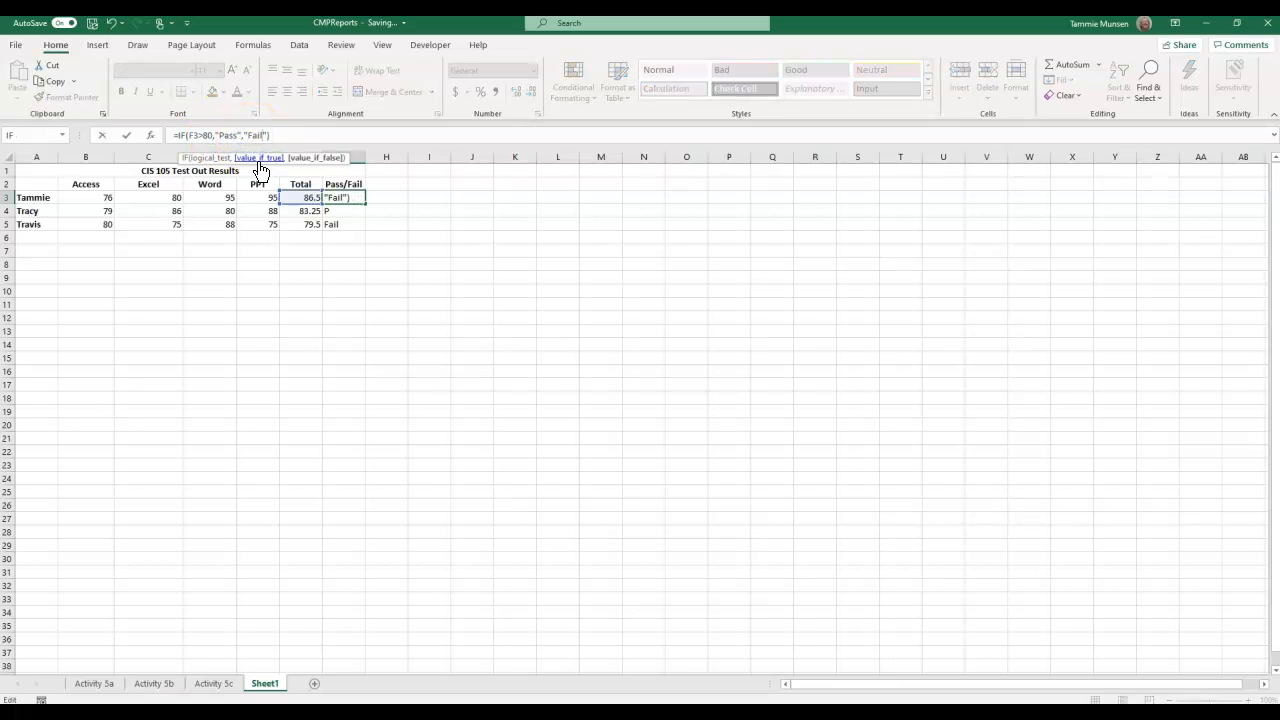
key("Return")
left_click(357, 194)
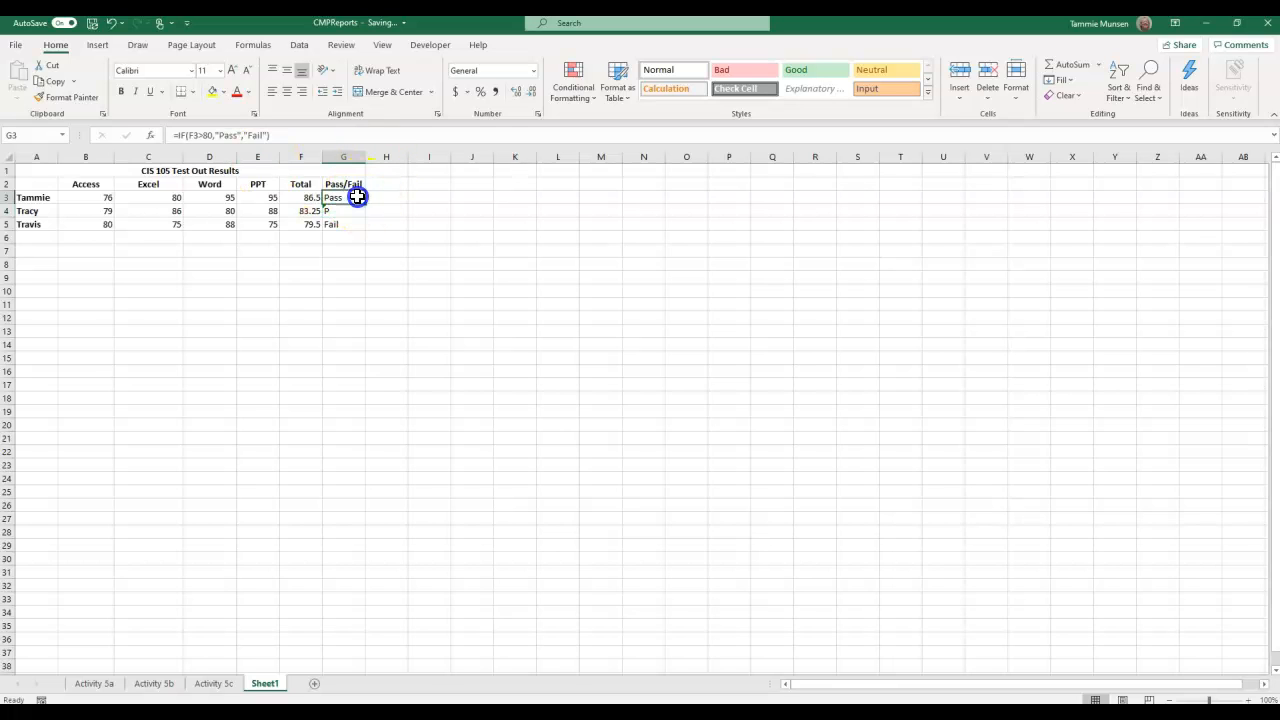
left_click_drag(366, 204, 367, 231)
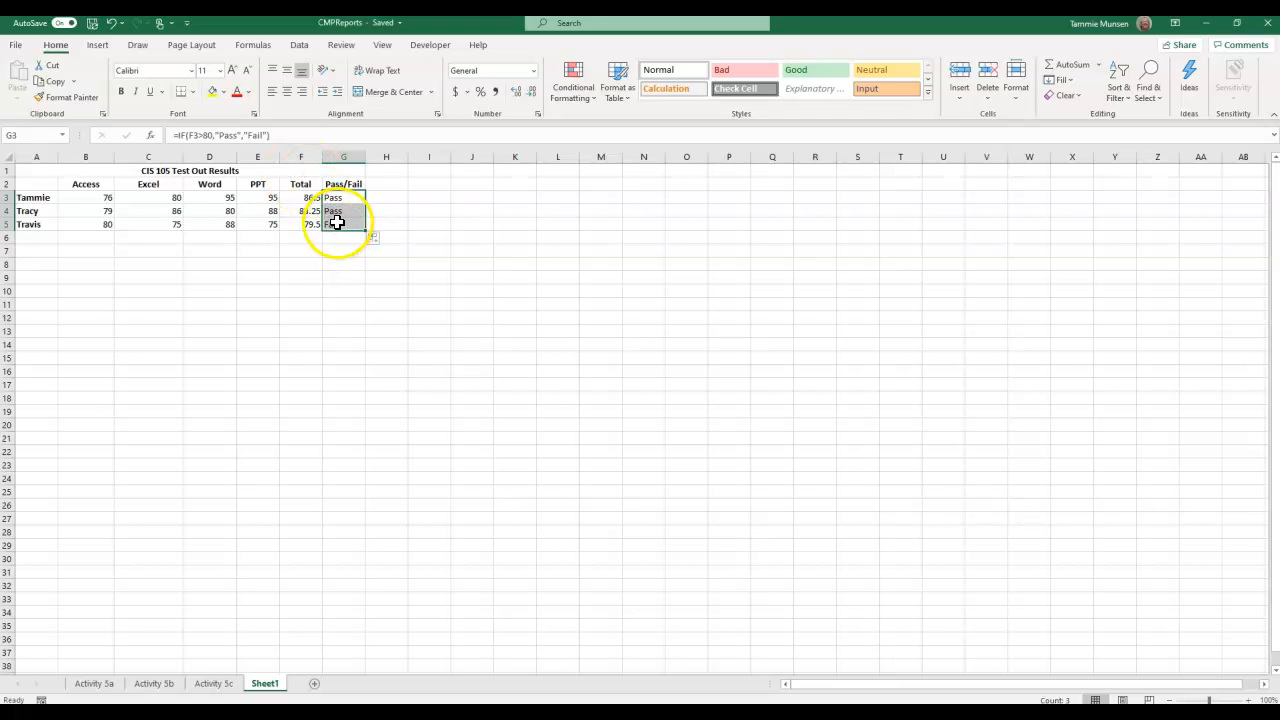
Step: Change the value if false in G3's IF formula to 0, copy it down through G5 and check the formula in G5
left_click(262, 137)
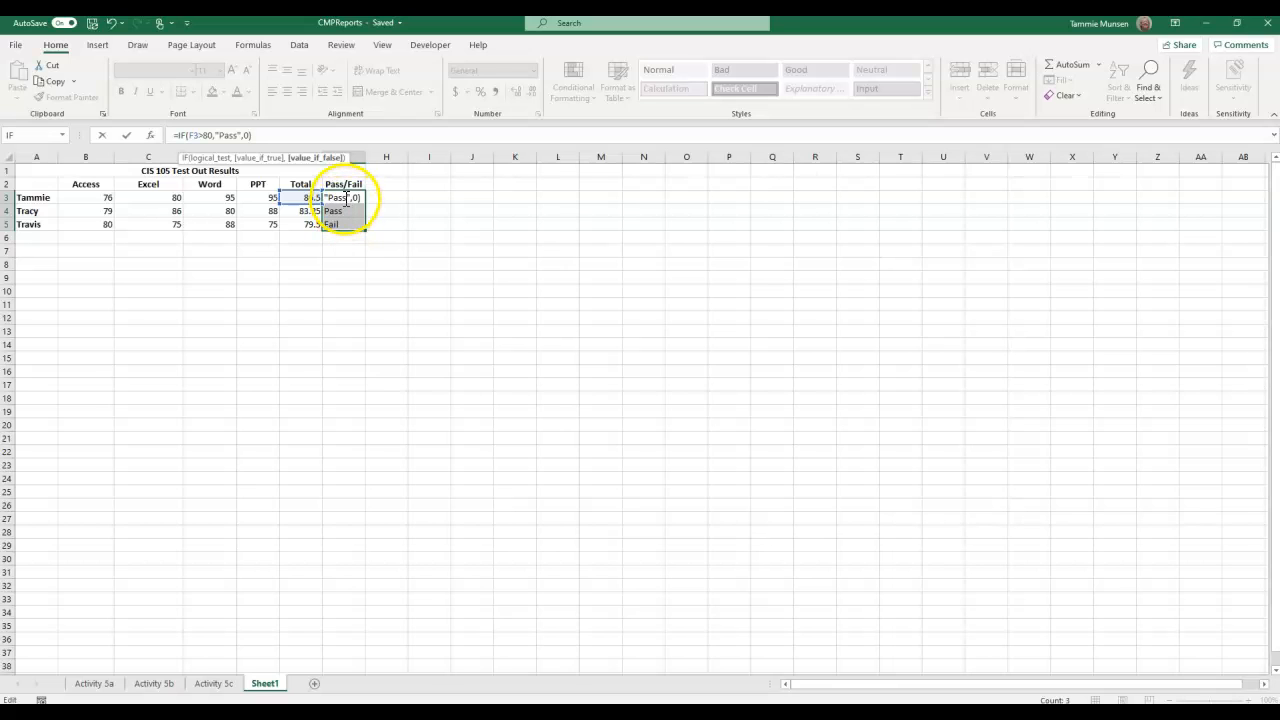
key("Return")
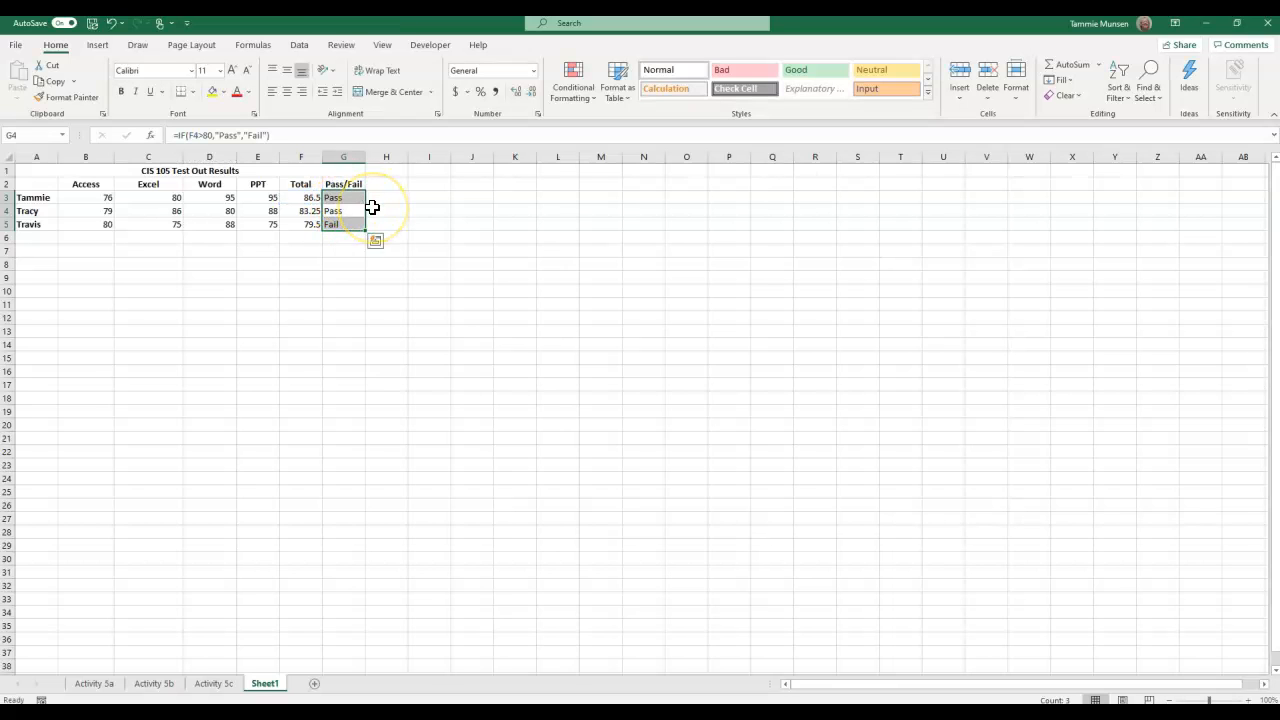
left_click(337, 196)
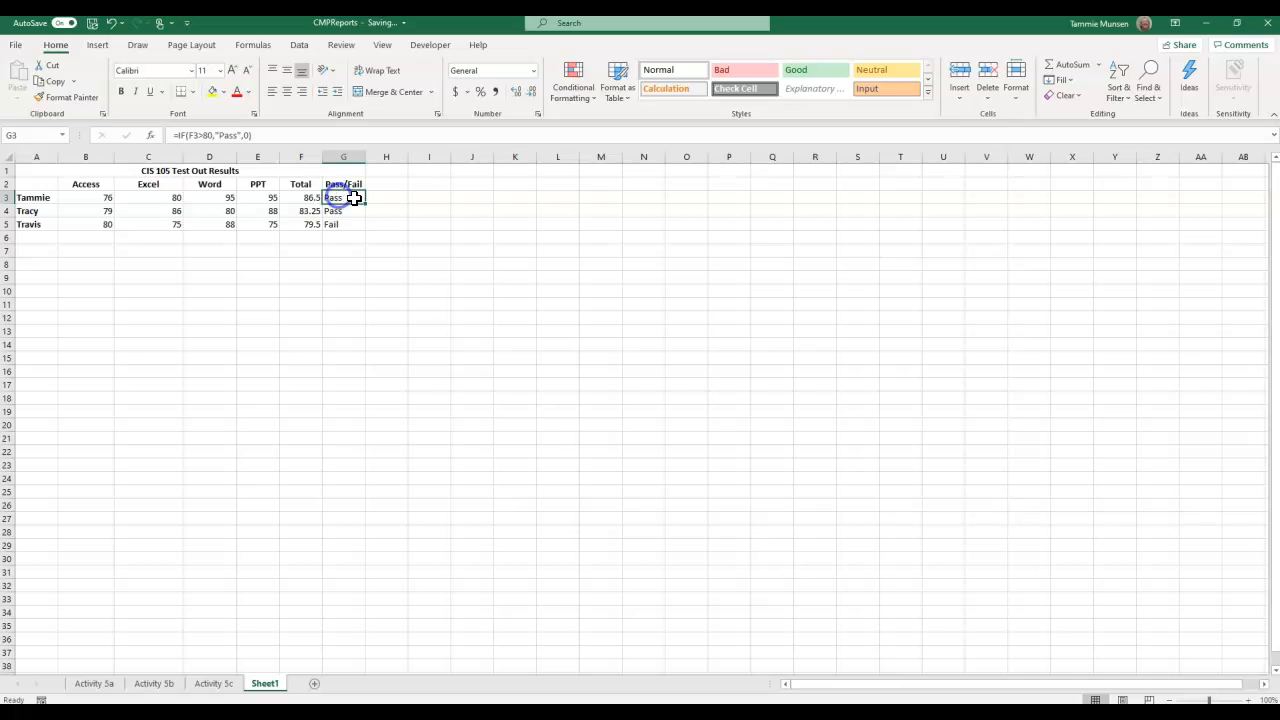
left_click_drag(367, 204, 366, 228)
left_click(435, 251)
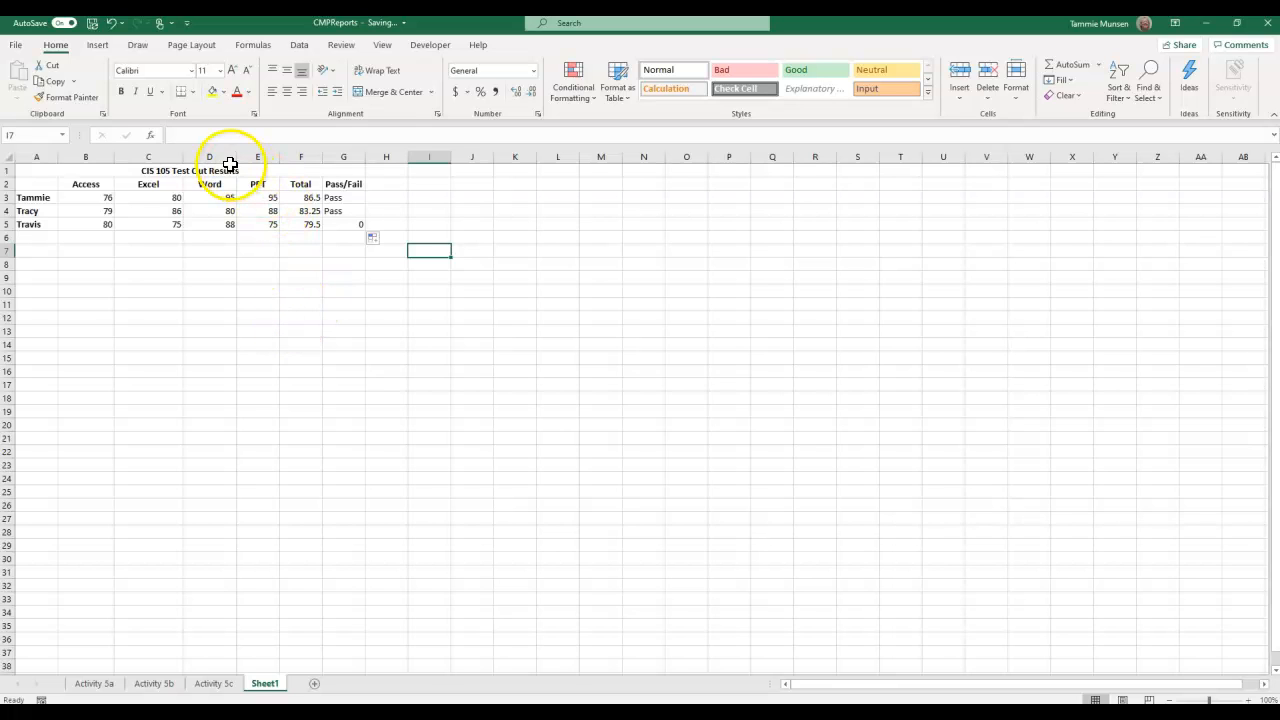
left_click(350, 225)
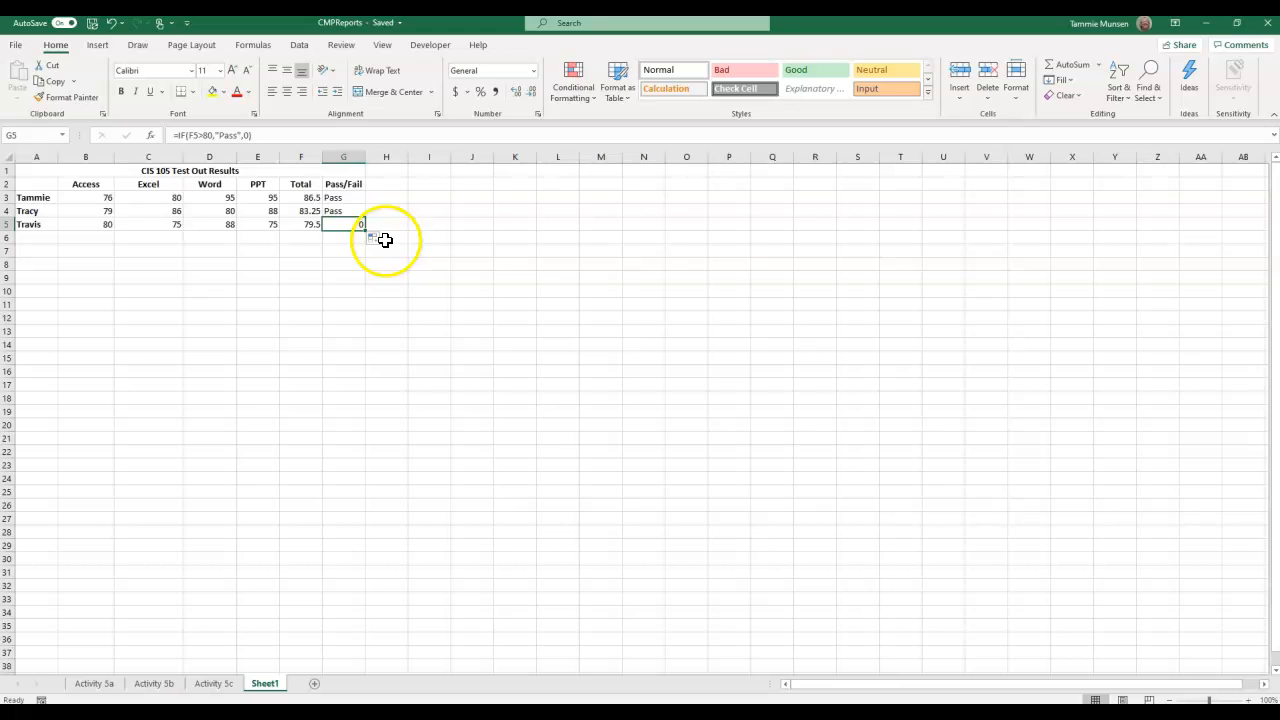
Step: Choose the IF function from the most recently used functions for cell H6 and open its function arguments
left_click(385, 240)
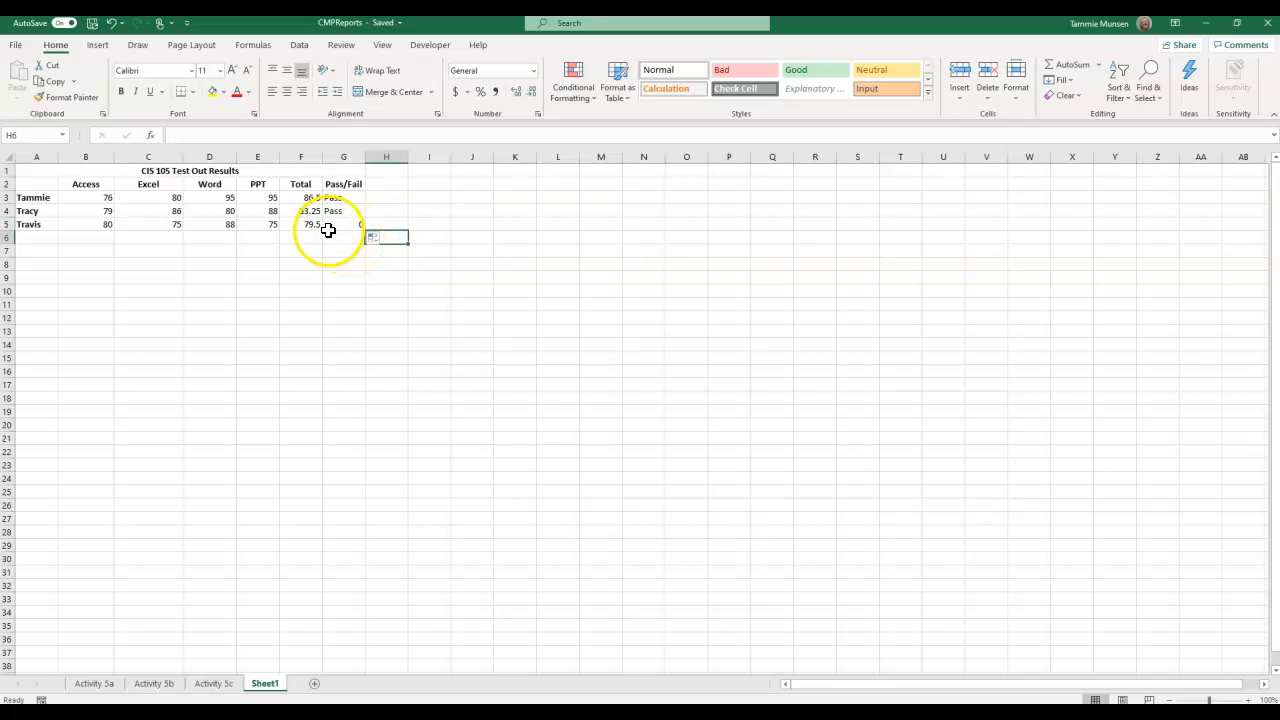
left_click(150, 136)
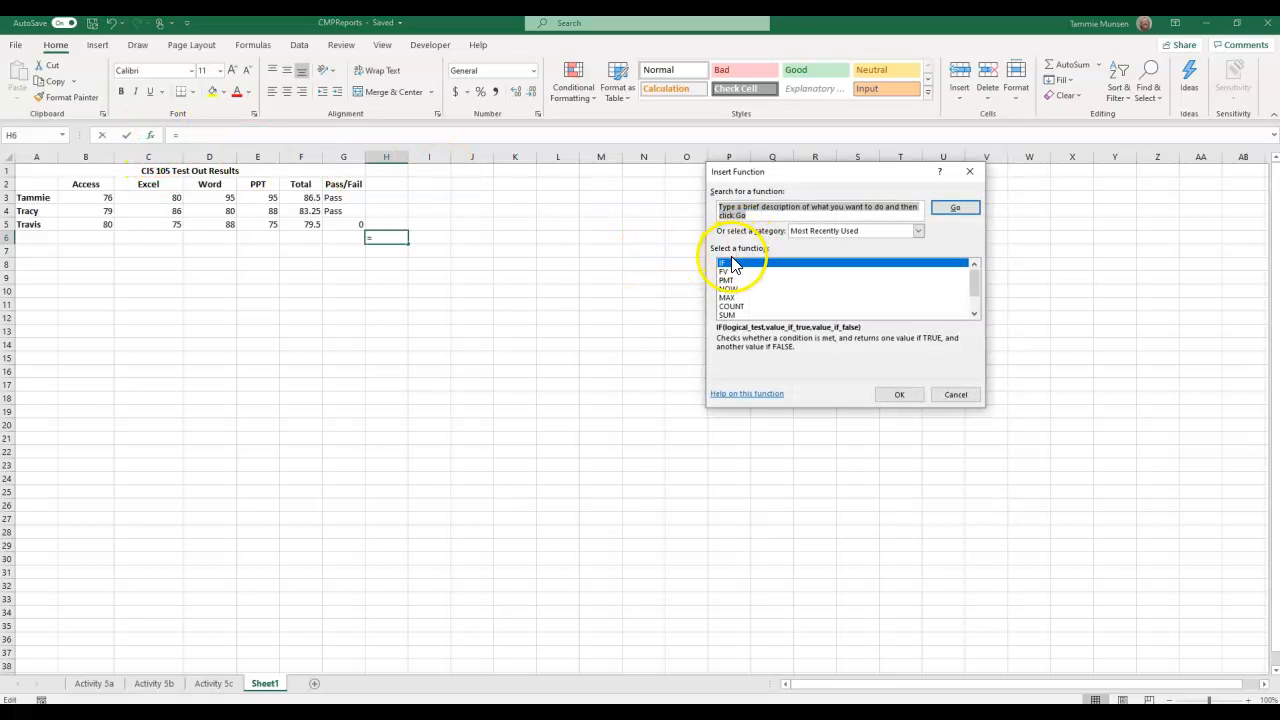
left_click(728, 262)
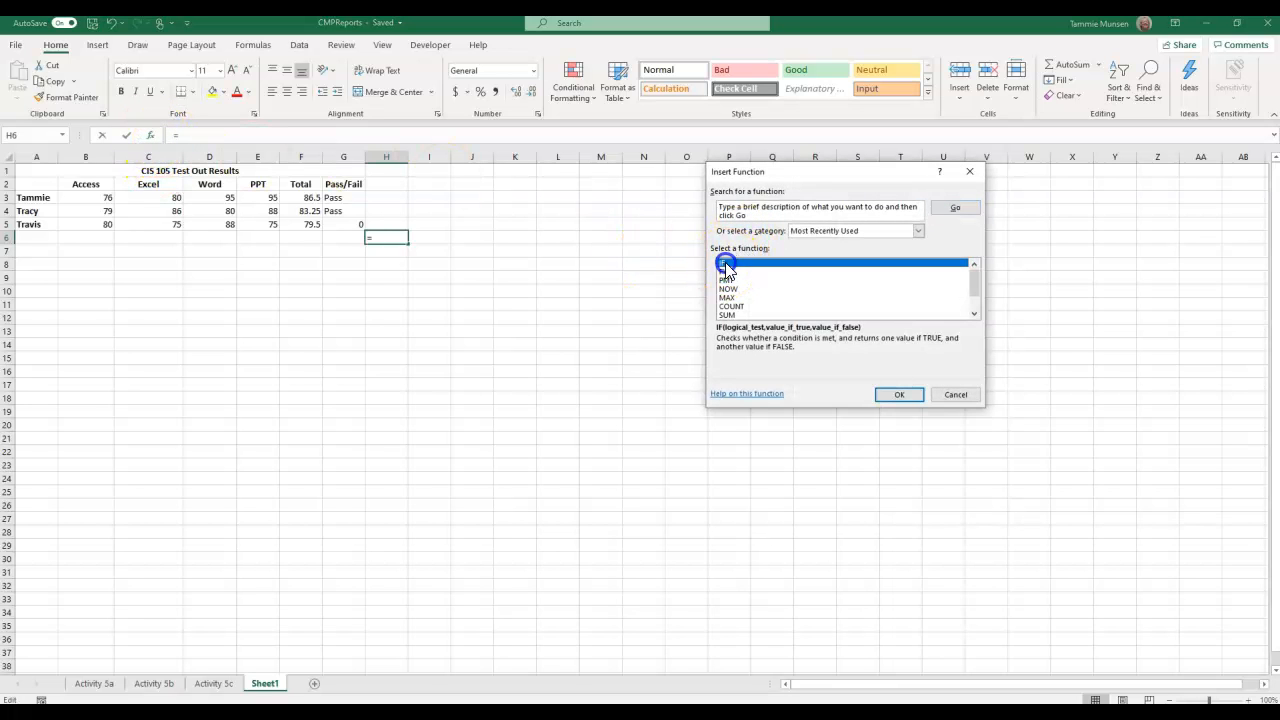
left_click(893, 396)
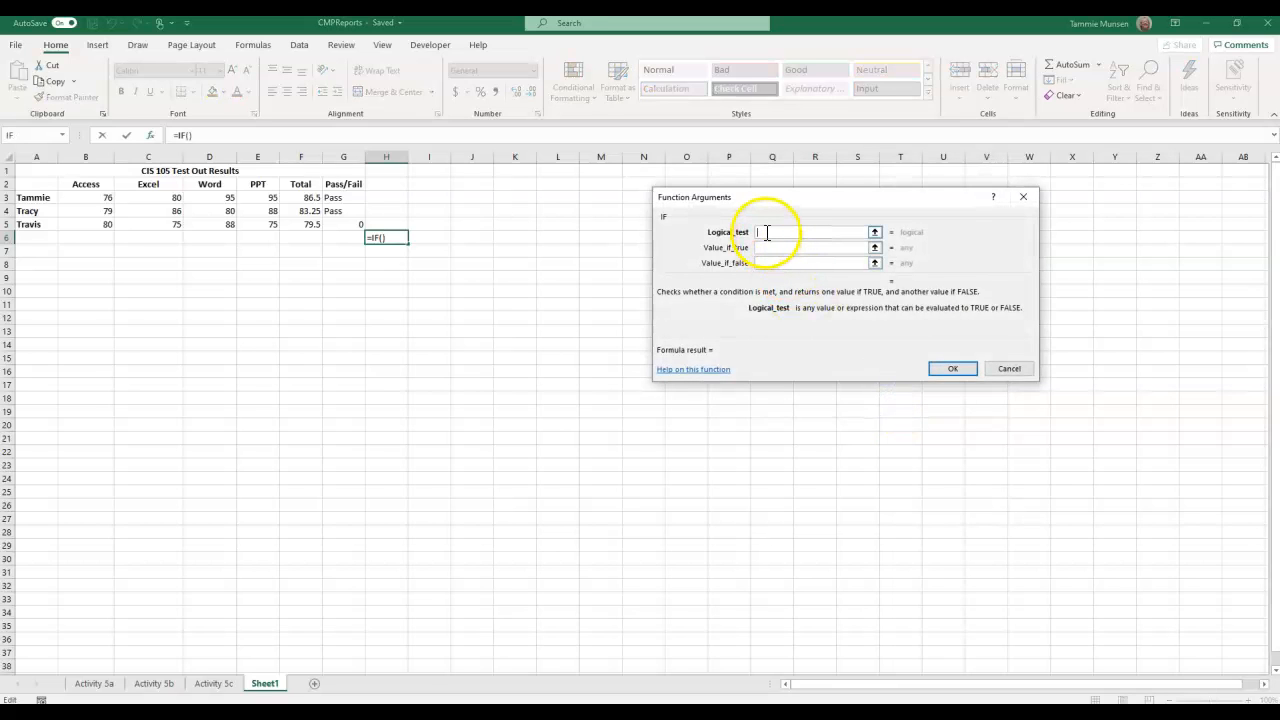